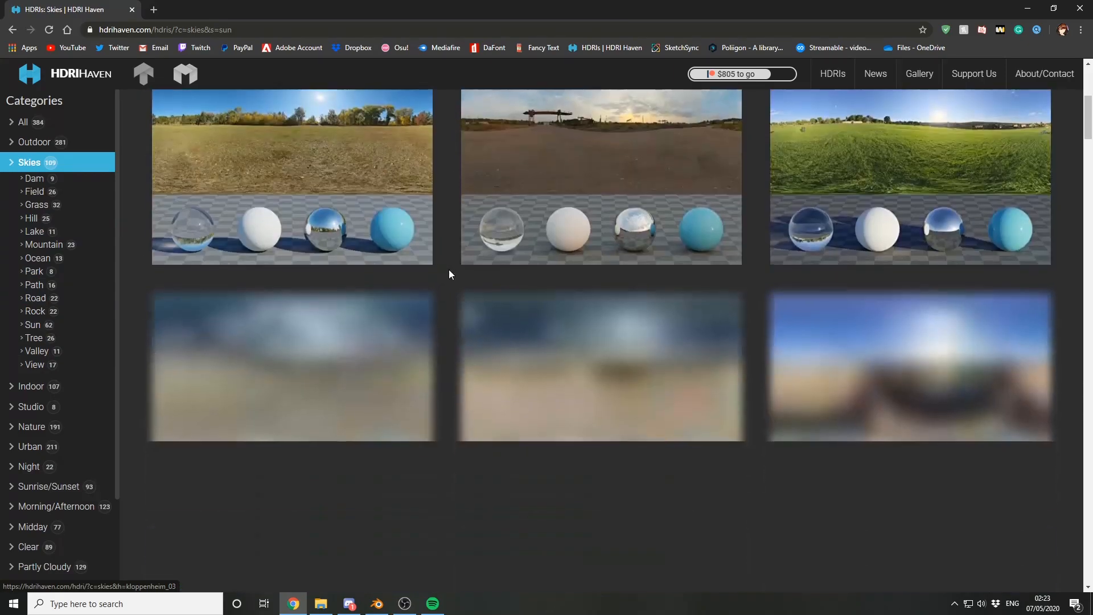
Step: Browse the sun-tagged Skies HDRIs and open the page of White Cliff Top
scroll(477, 302, down, 12)
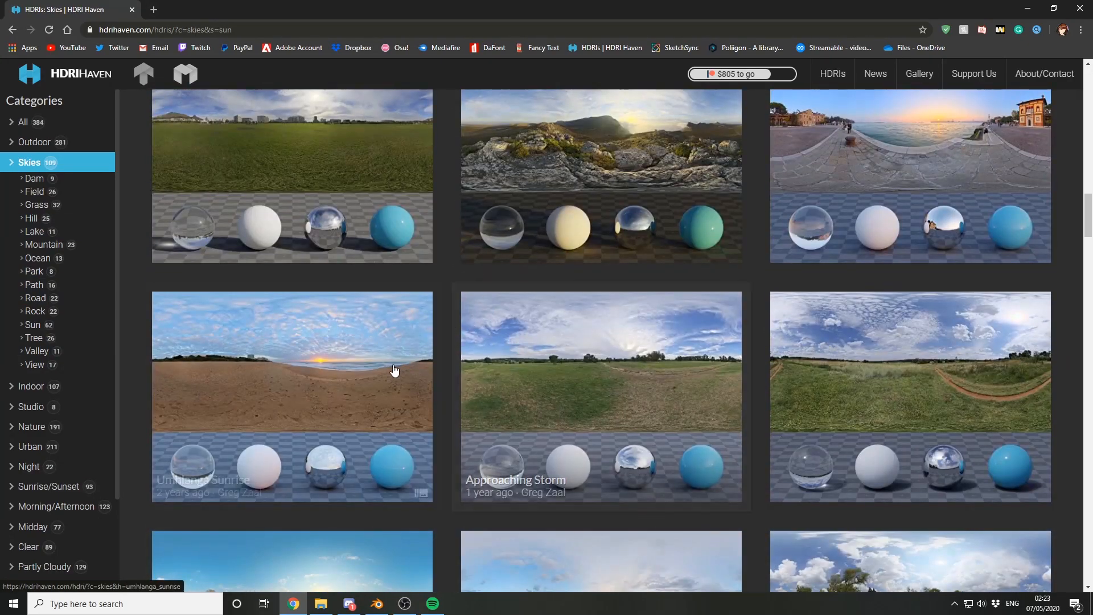
scroll(400, 370, down, 10)
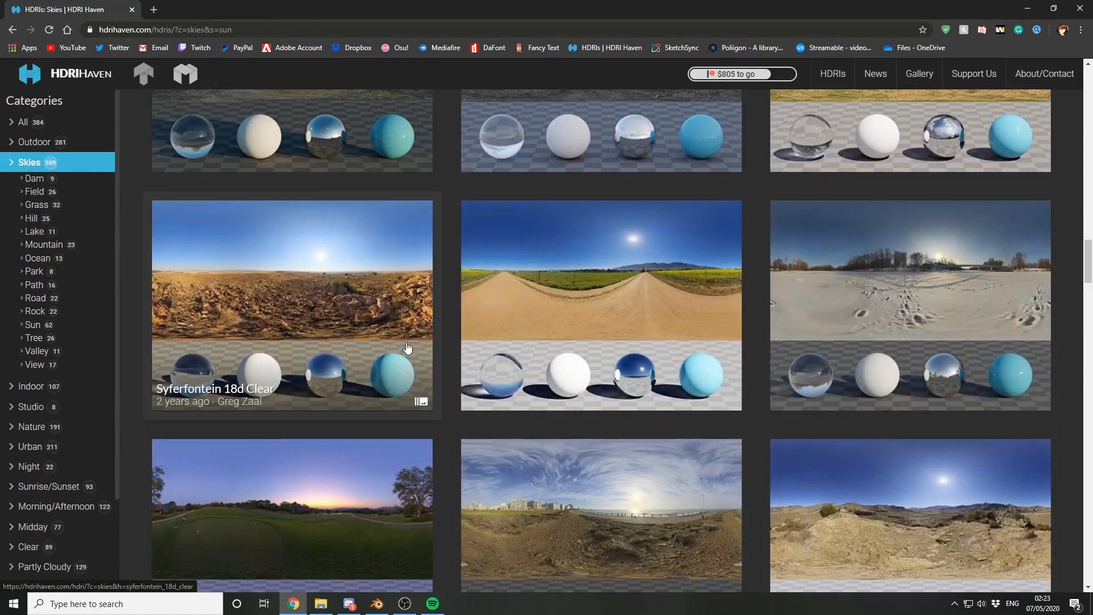
scroll(397, 353, down, 12)
scroll(413, 296, down, 12)
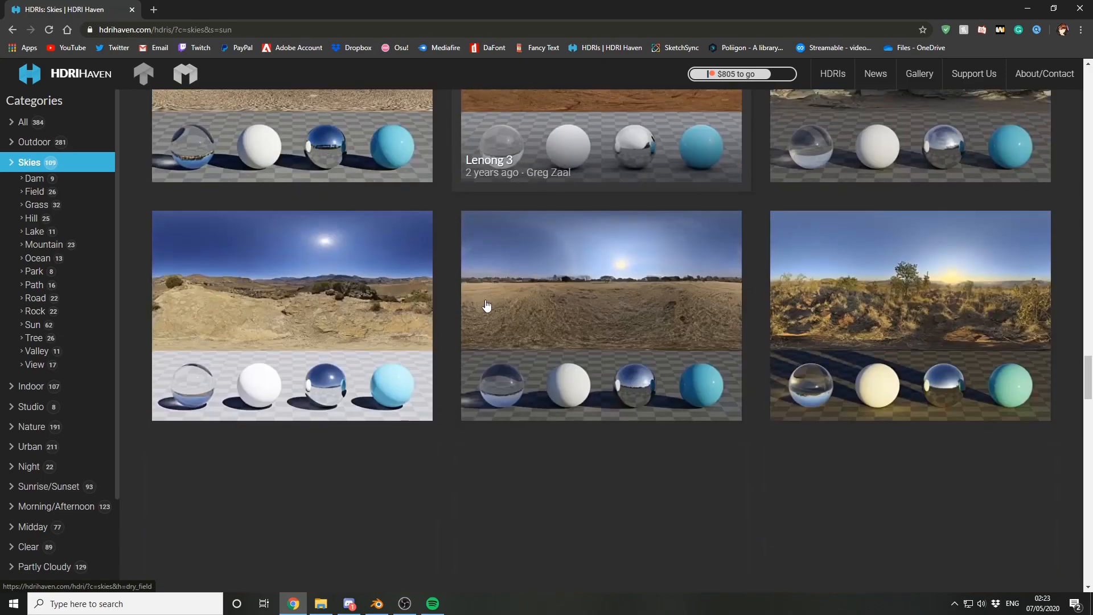
scroll(684, 312, down, 1)
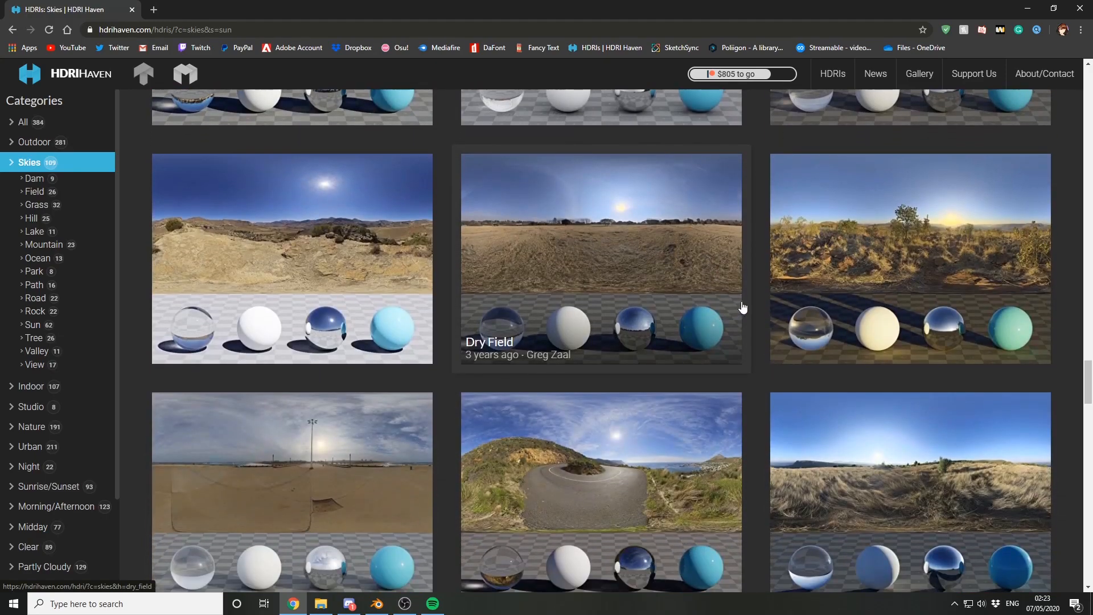
click(743, 308)
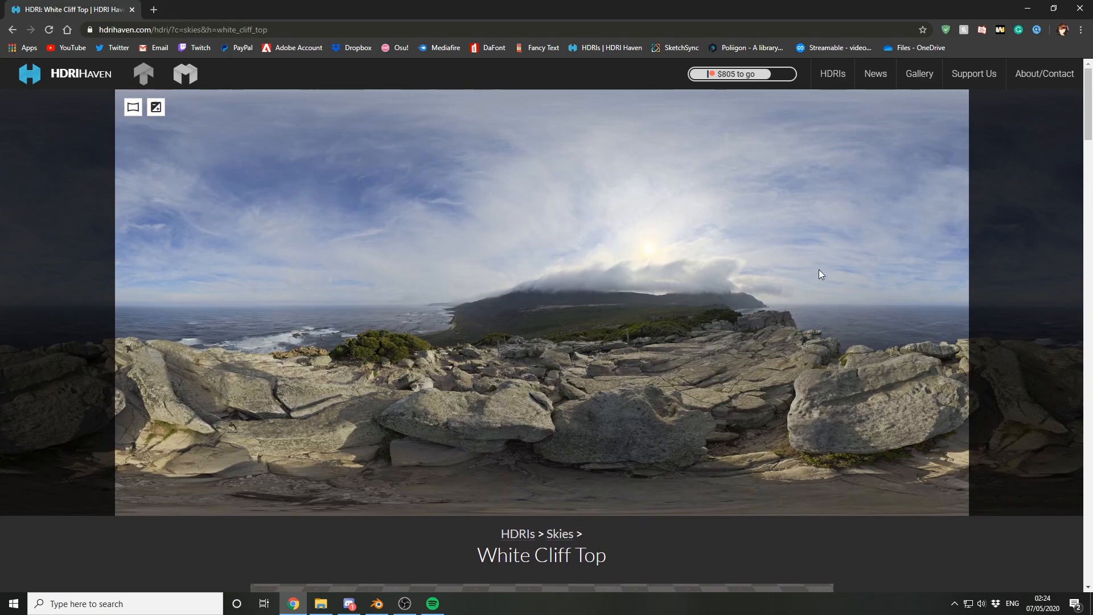
Step: Download the White Cliff Top HDRI in the 4k HDR version
scroll(570, 266, down, 8)
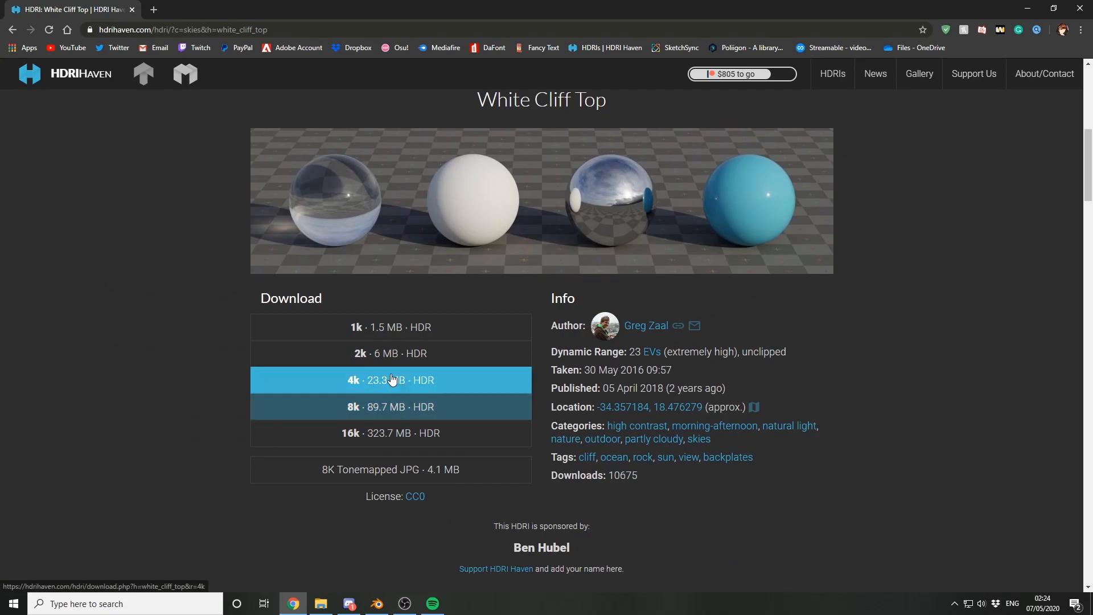
click(381, 380)
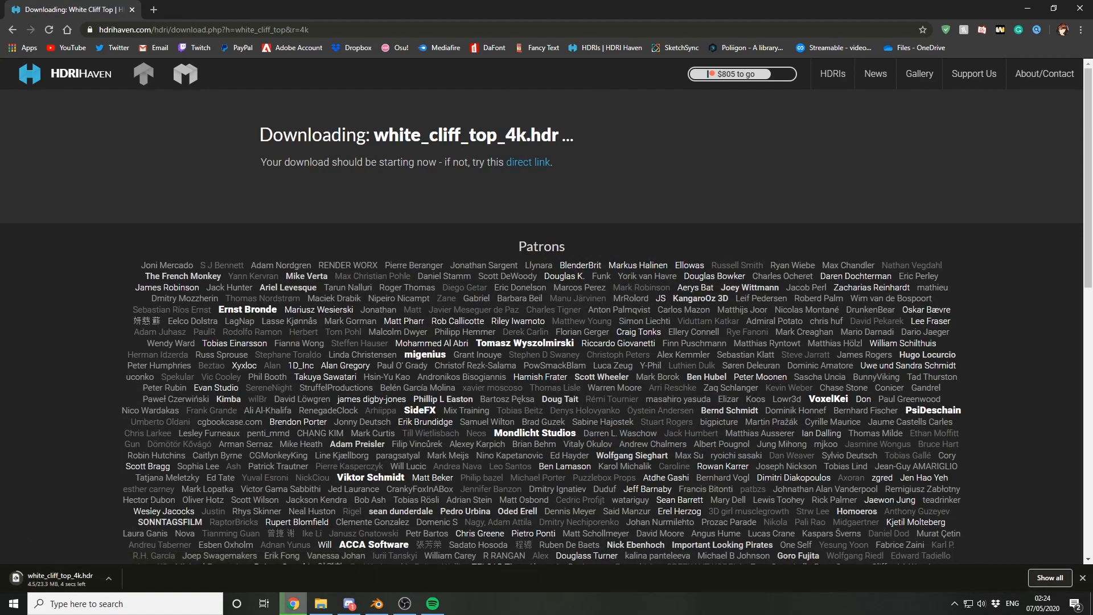
click(118, 578)
click(144, 546)
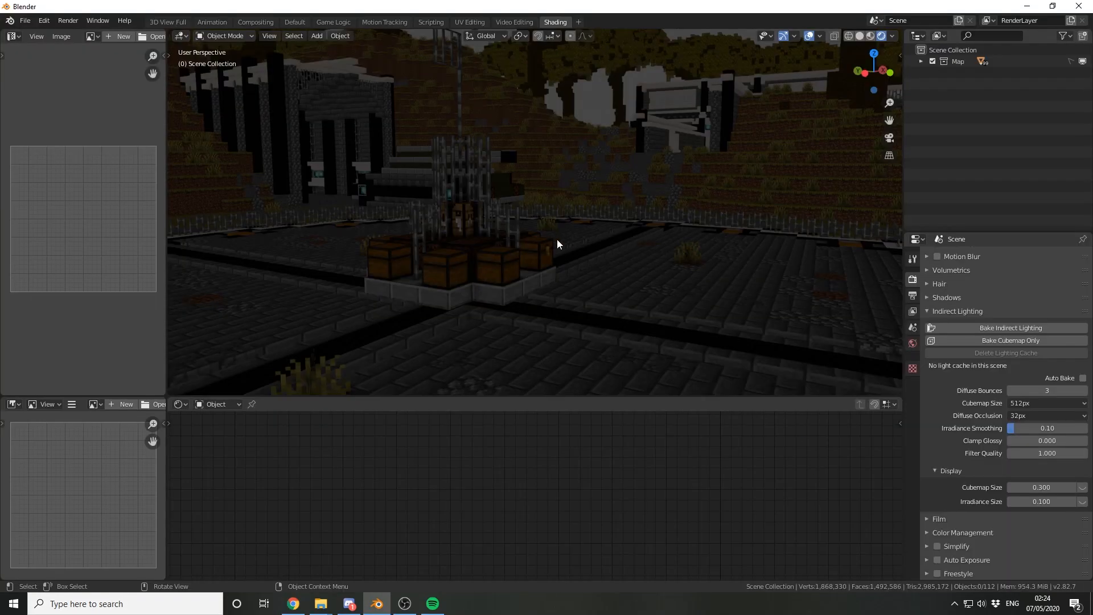
Step: Switch to Blender and show the world's node tree in the shader editor
middle_drag(545, 238, 466, 307)
click(216, 432)
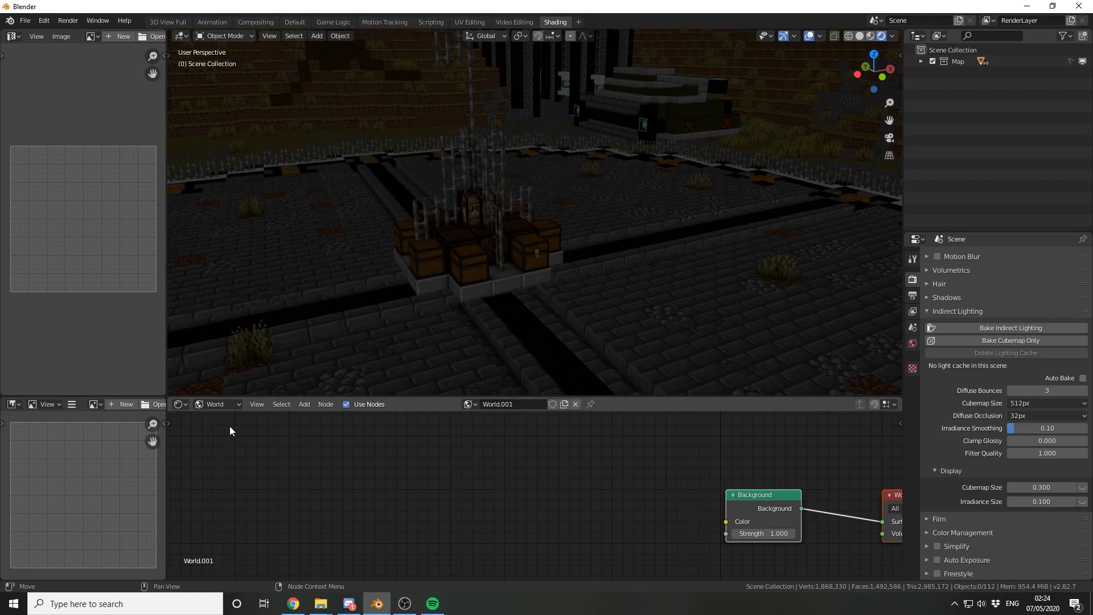
middle_drag(698, 453, 459, 435)
Step: Add a linked Texture Coordinate, Mapping and Environment Texture setup to the Background node's color
click(514, 472)
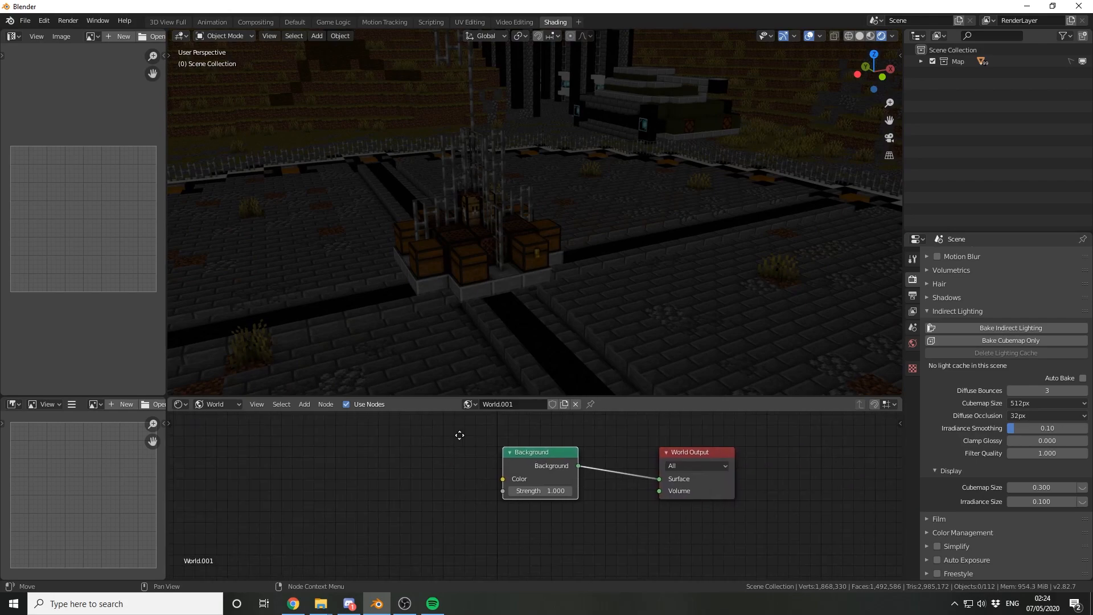
scroll(465, 468, up, 3)
middle_drag(469, 472, 518, 483)
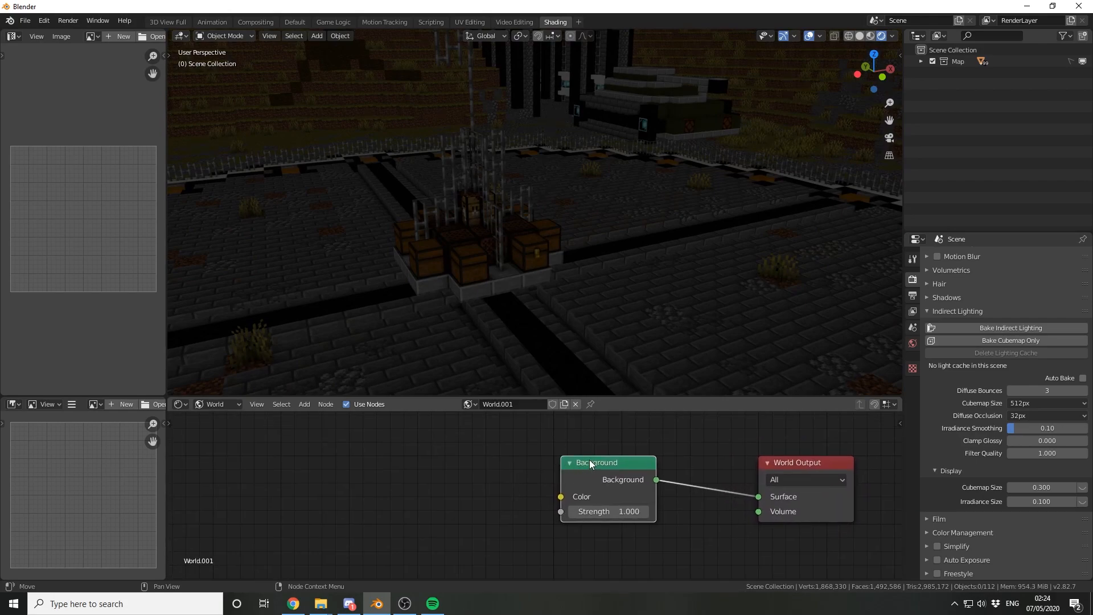
key(ctrl+t)
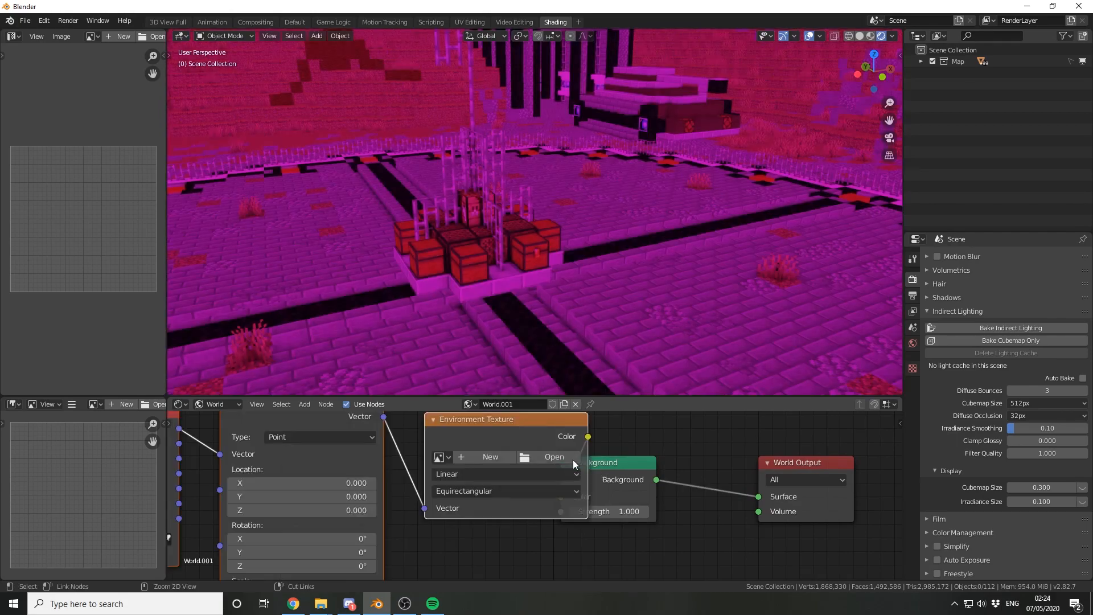
scroll(463, 471, down, 4)
scroll(462, 471, up, 3)
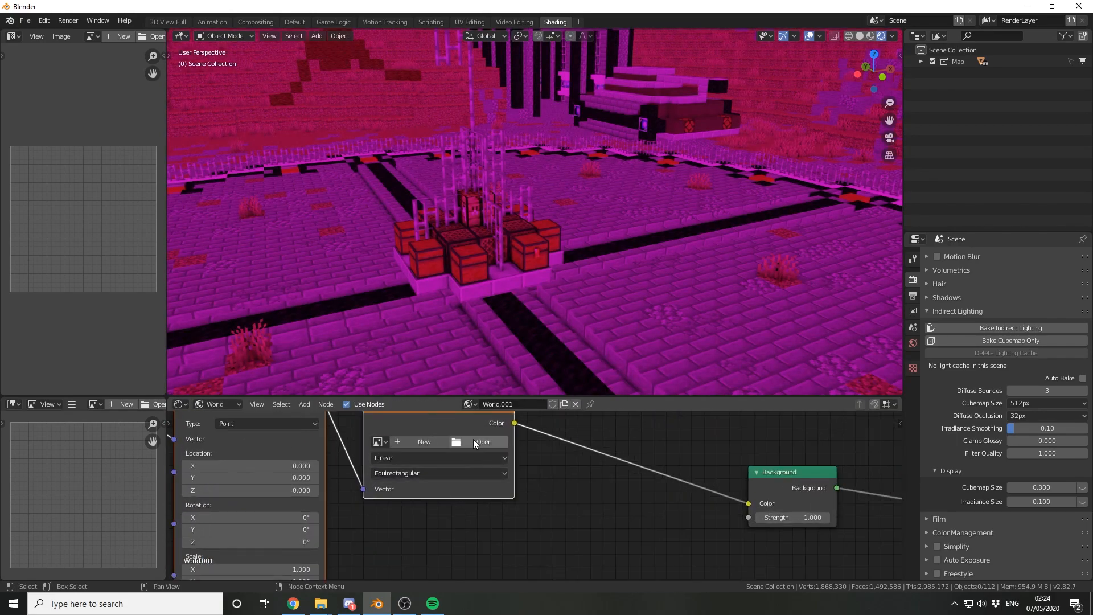
Step: Load white_cliff_top_4k.hdr into the Environment Texture node
click(473, 440)
scroll(550, 342, down, 3)
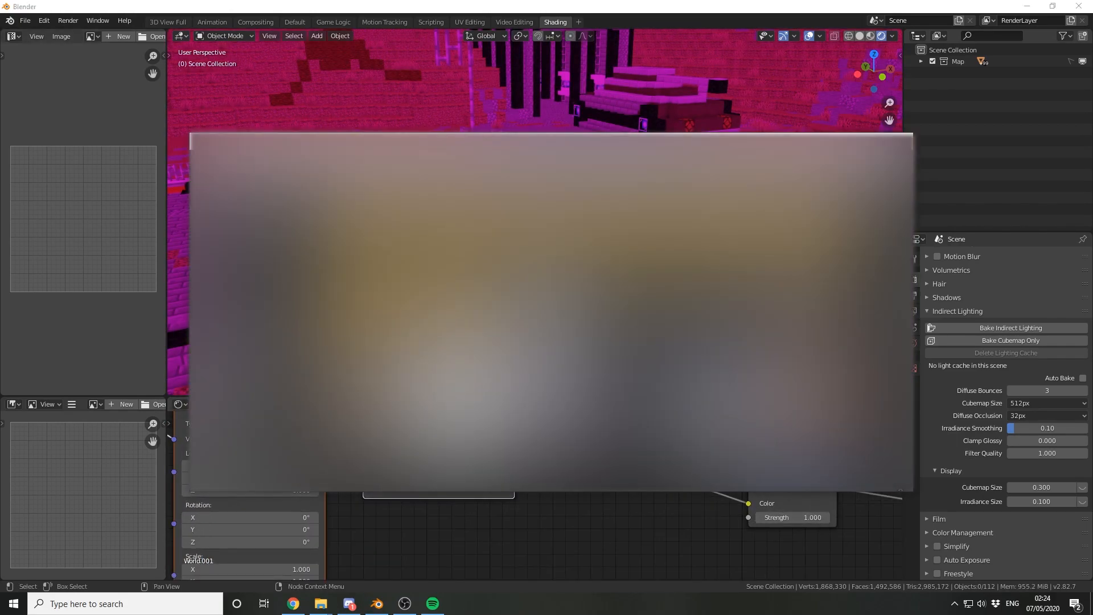
scroll(551, 341, down, 8)
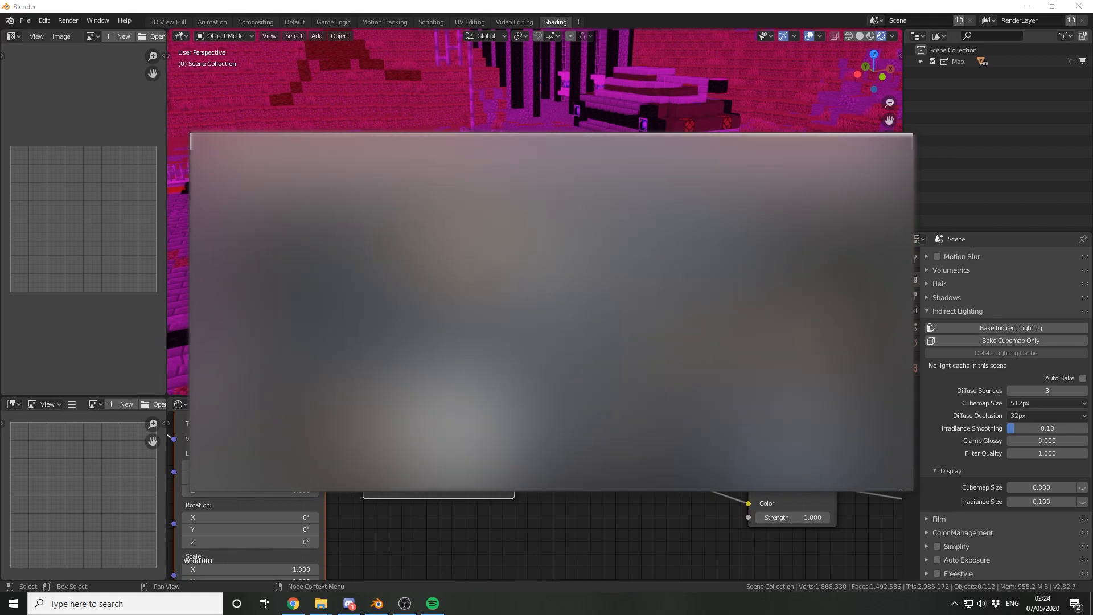
scroll(551, 342, down, 3)
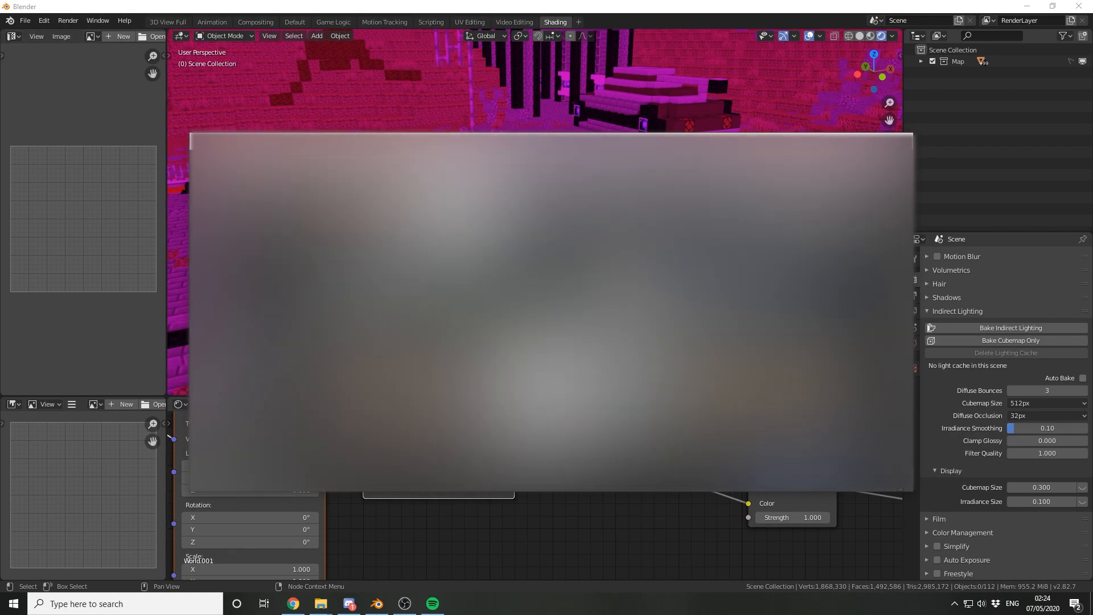
scroll(552, 342, down, 2)
scroll(551, 342, down, 2)
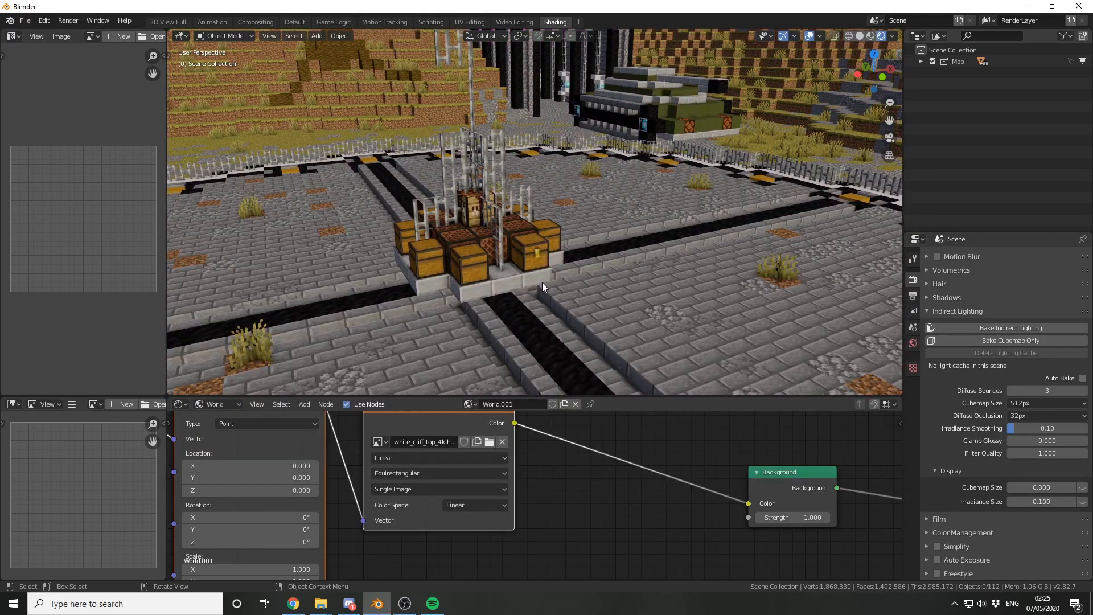
Step: Adjust Eevee's Bloom effect to threshold 1.200, radius 5.082 and intensity 0.012
middle_drag(543, 283, 593, 223)
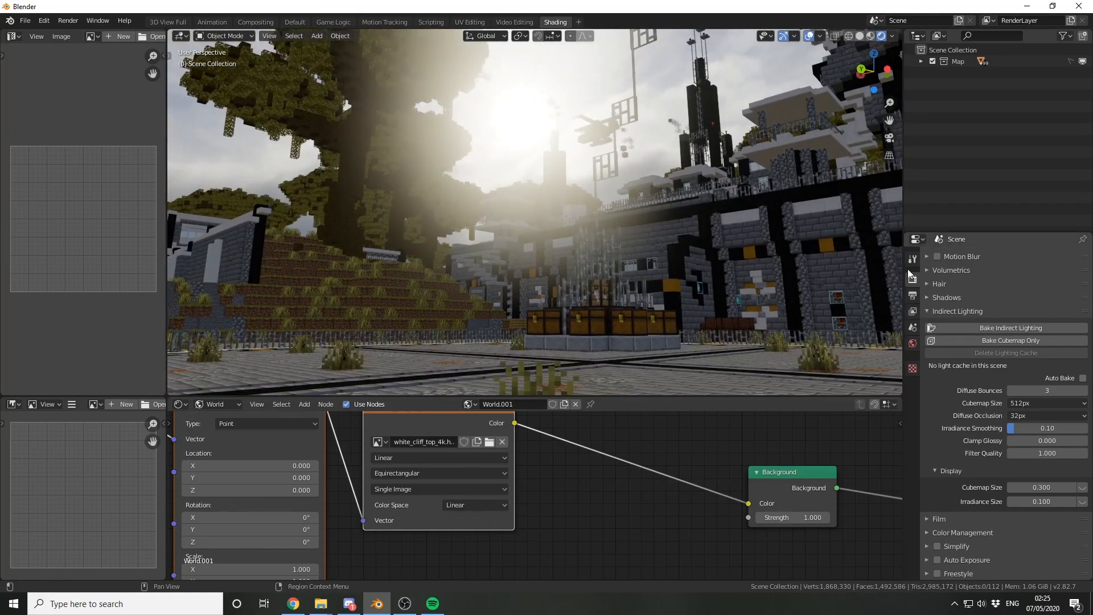
scroll(980, 327, up, 5)
scroll(980, 327, up, 2)
scroll(518, 115, up, 2)
scroll(581, 148, down, 1)
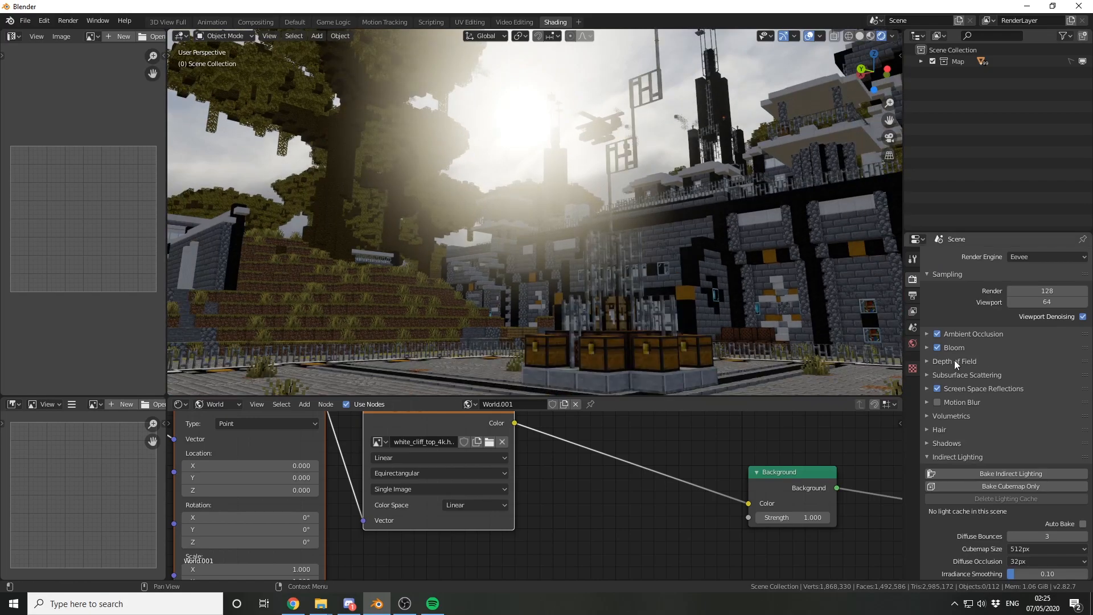
click(963, 345)
drag(1038, 365, 1053, 365)
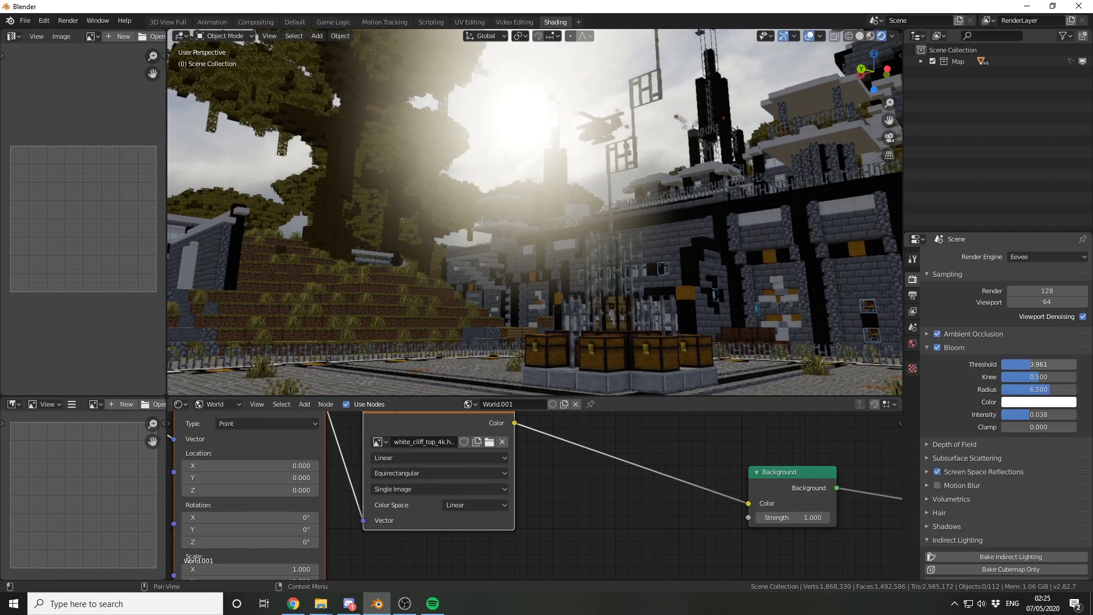
drag(1038, 414, 1032, 394)
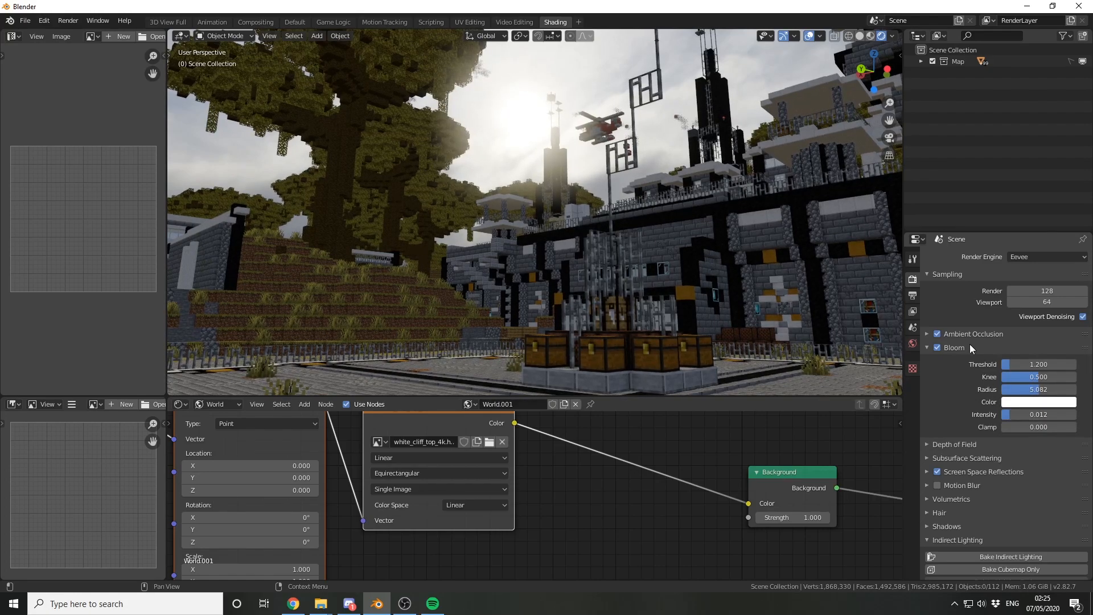
middle_drag(615, 228, 571, 251)
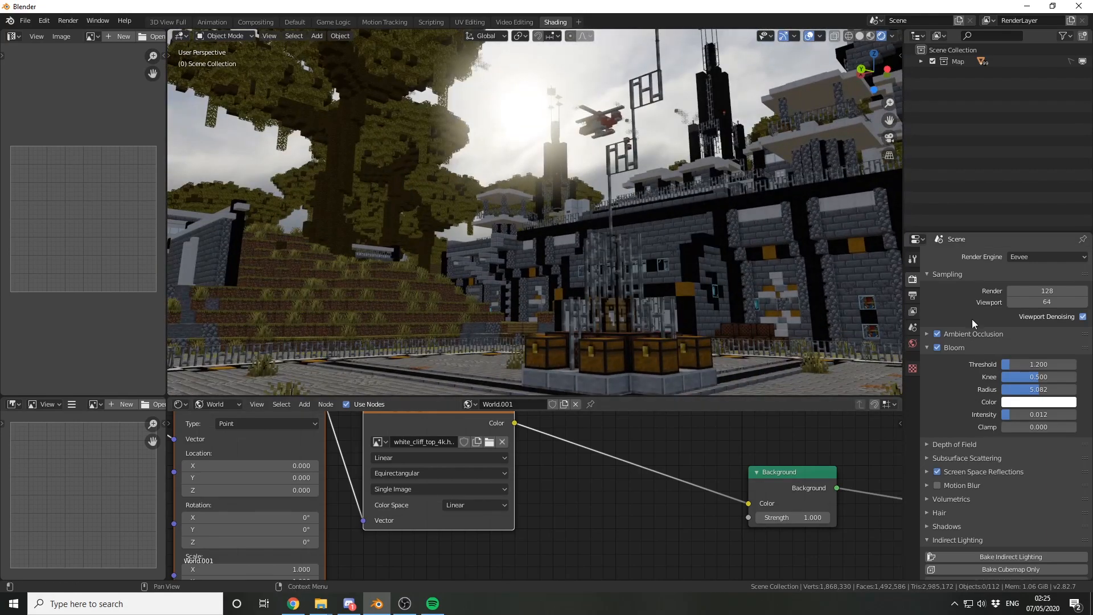
Step: Collapse the Bloom settings and inspect the Ambient Occlusion options
click(967, 348)
click(969, 332)
middle_drag(626, 222, 587, 216)
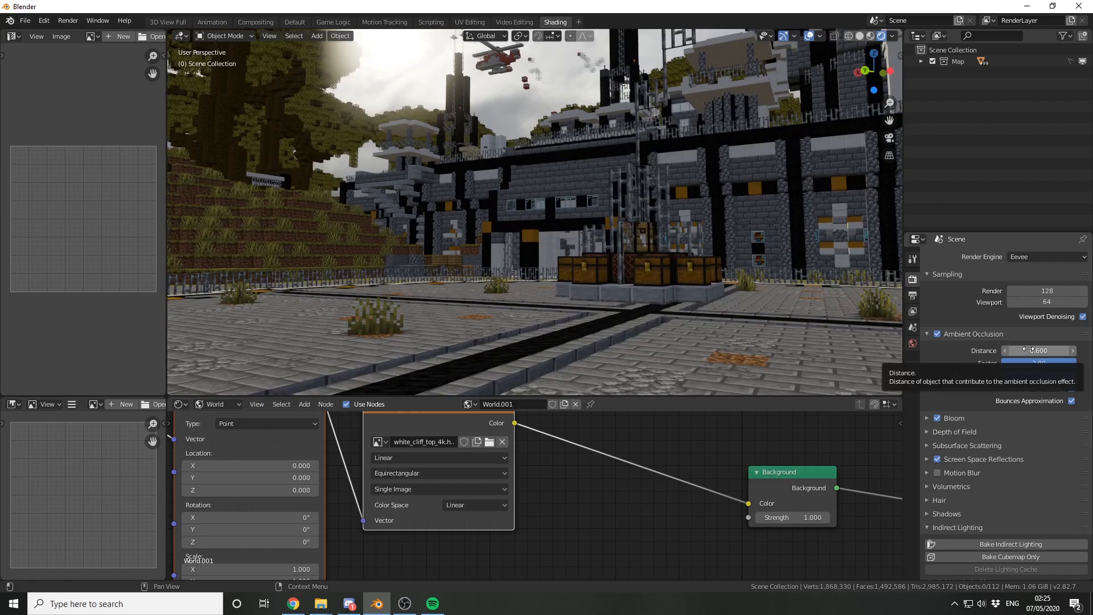
Step: Create a new collection in the scene and name it Lights
middle_drag(718, 237, 610, 259)
scroll(742, 528, down, 1)
middle_drag(742, 529, 620, 520)
scroll(620, 520, down, 1)
middle_drag(602, 313, 602, 365)
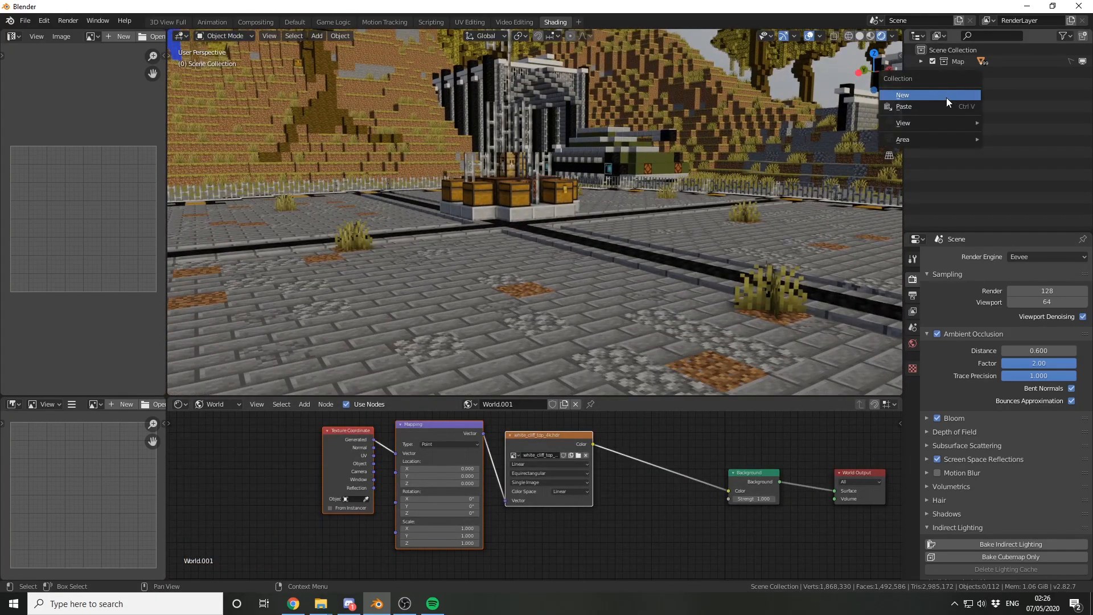
click(947, 102)
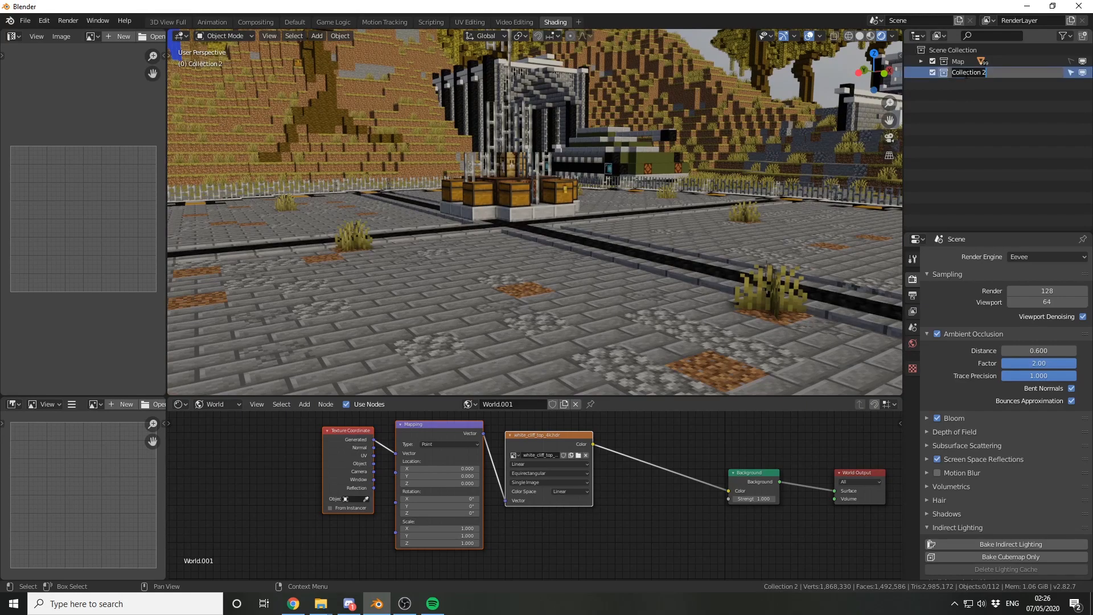
text(s)
key(Return)
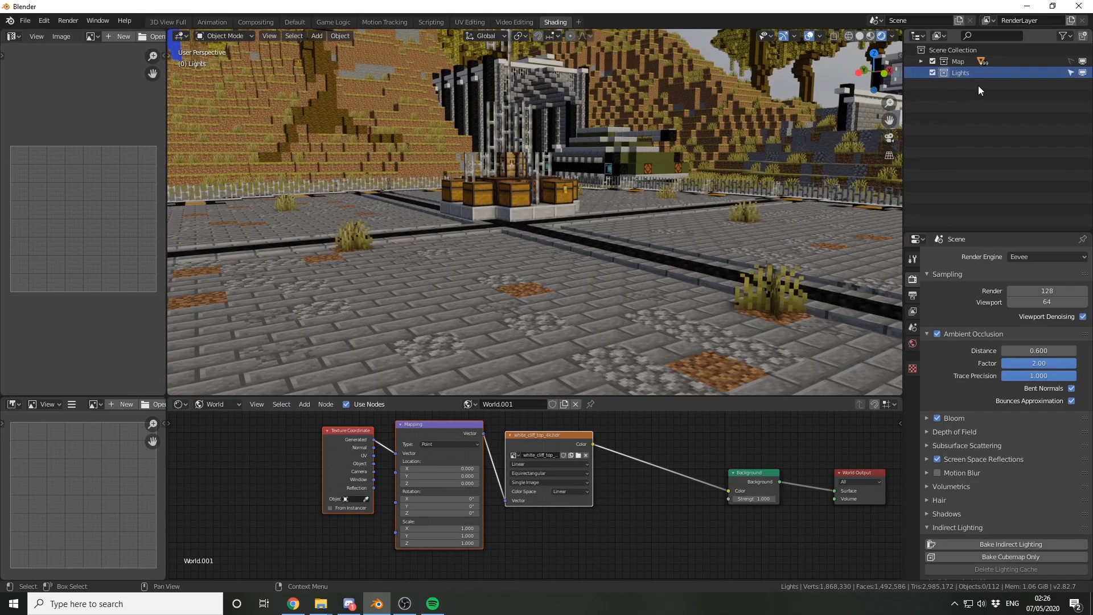
Step: Add an irradiance volume light probe to the Lights collection
middle_drag(656, 188, 513, 218)
scroll(512, 218, up, 2)
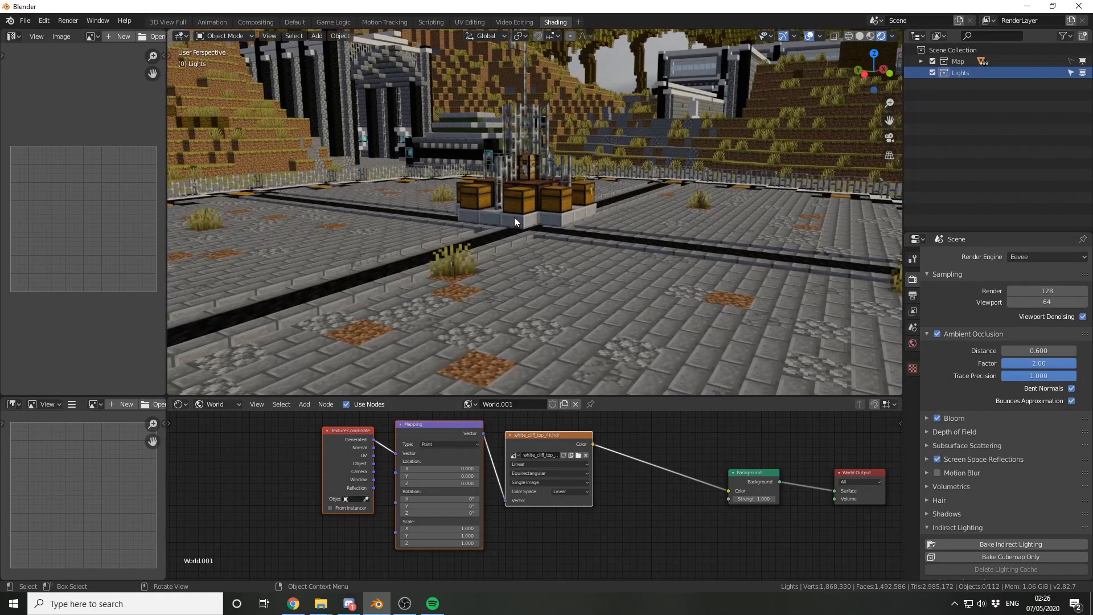
key(shift+a)
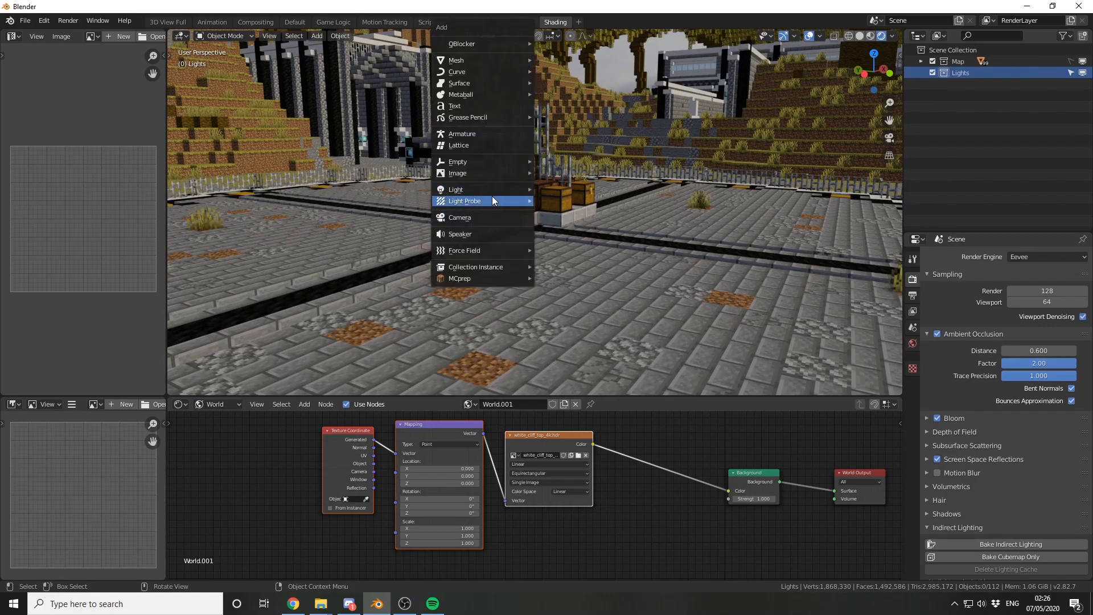
mouse_move(482, 201)
click(571, 224)
Step: Scale up the irradiance volume uniformly so it spans a larger part of the map
middle_drag(572, 224, 544, 252)
scroll(587, 249, down, 3)
key(s)
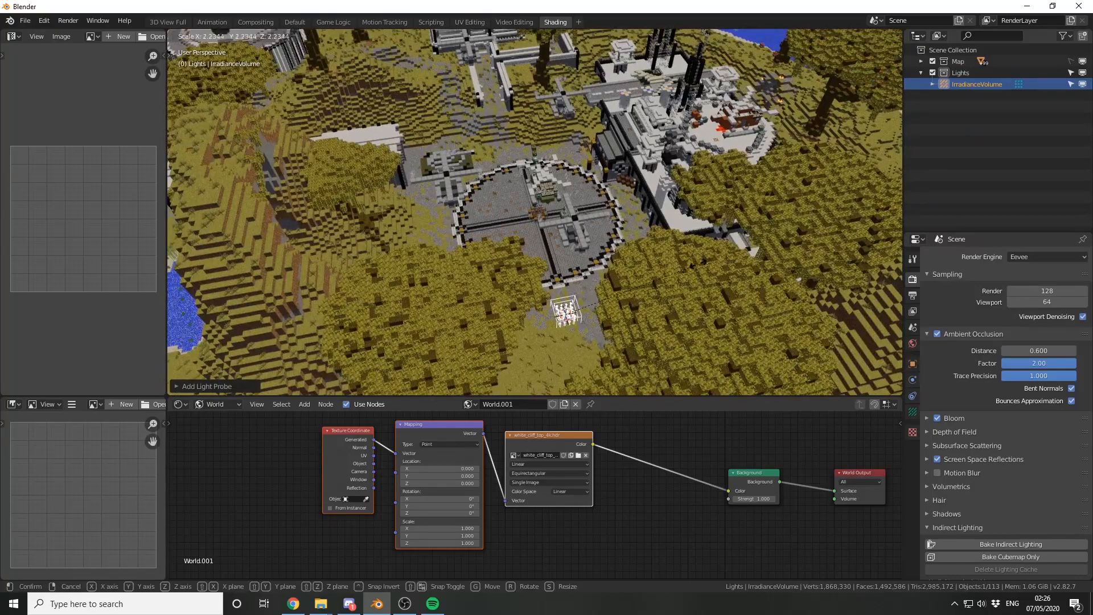
click(837, 205)
scroll(609, 286, down, 5)
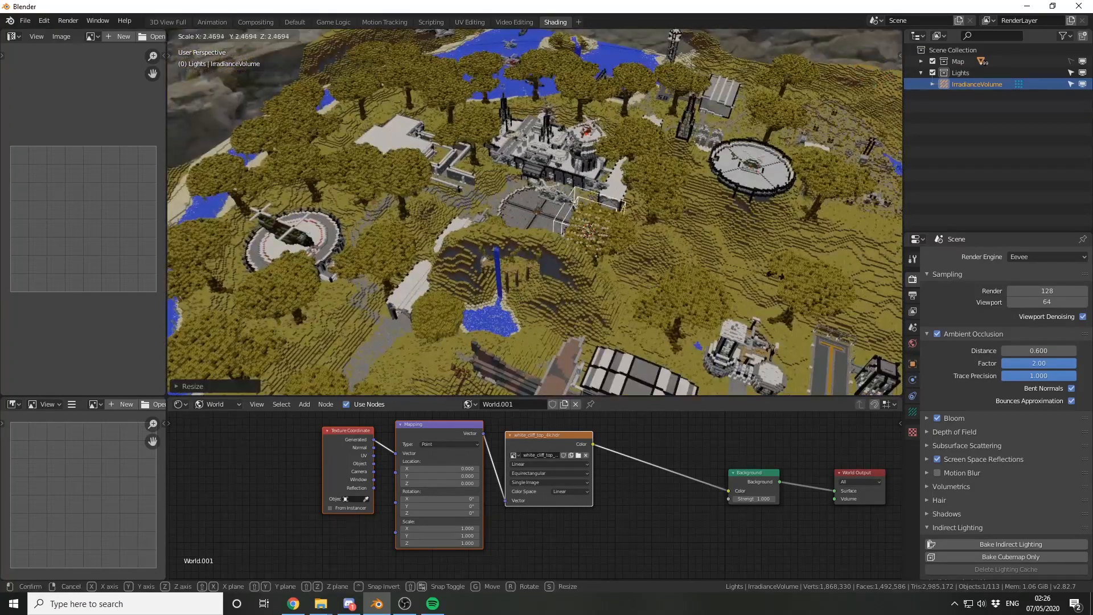
middle_drag(609, 286, 613, 287)
Step: Move the irradiance volume along the global X axis over the circular plaza and enlarge it further
key(g)
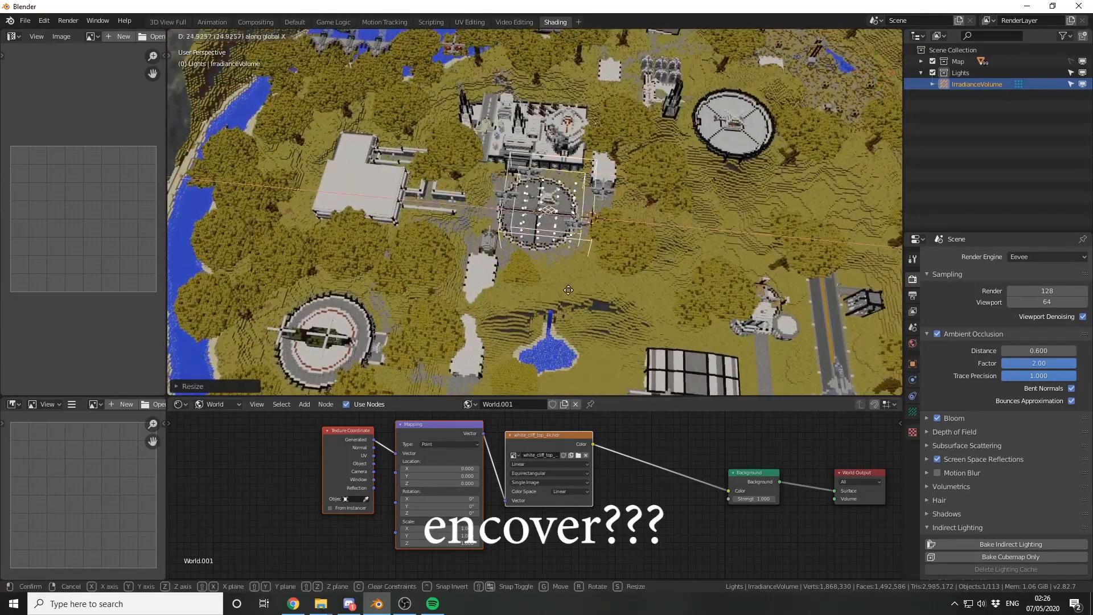
click(562, 283)
key(s)
click(693, 280)
middle_drag(693, 280, 593, 261)
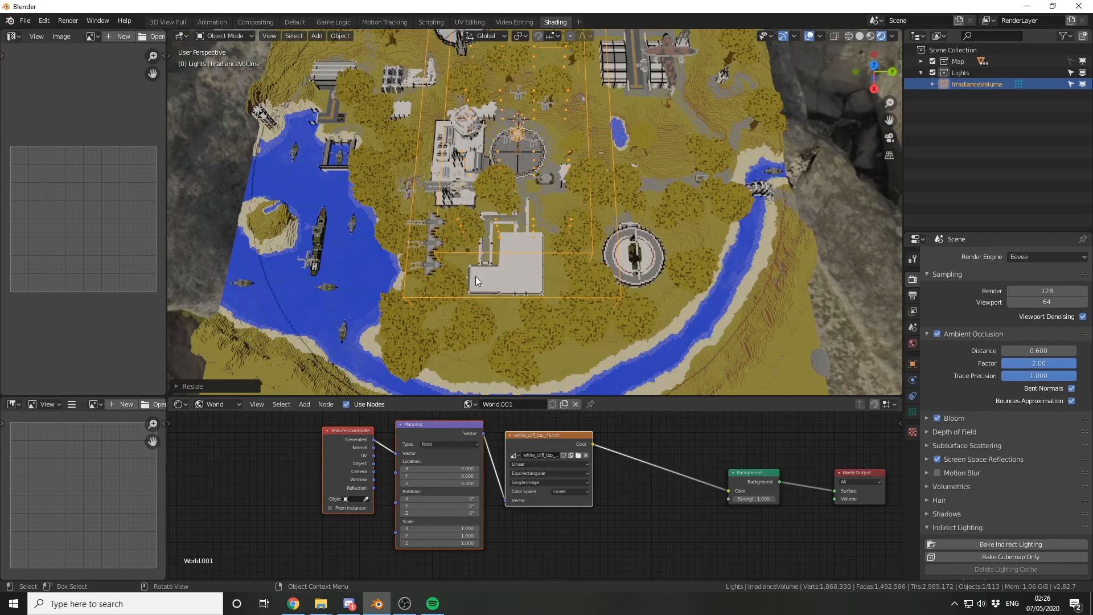
Step: Stretch the irradiance volume along the Y axis to cover more of the surrounding buildings
scroll(571, 207, up, 4)
key(s)
key(y)
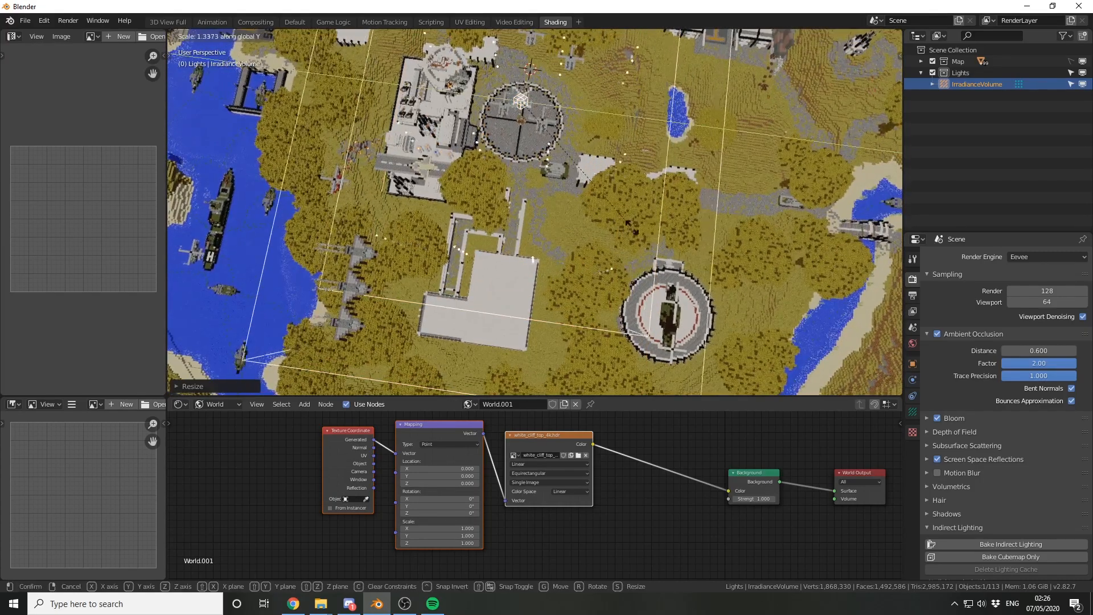
click(671, 232)
Step: Set the irradiance volume's resolution to X 12, Y 12, Z 6 and its clipping end to 1000
scroll(553, 225, up, 5)
middle_drag(552, 225, 787, 297)
click(913, 413)
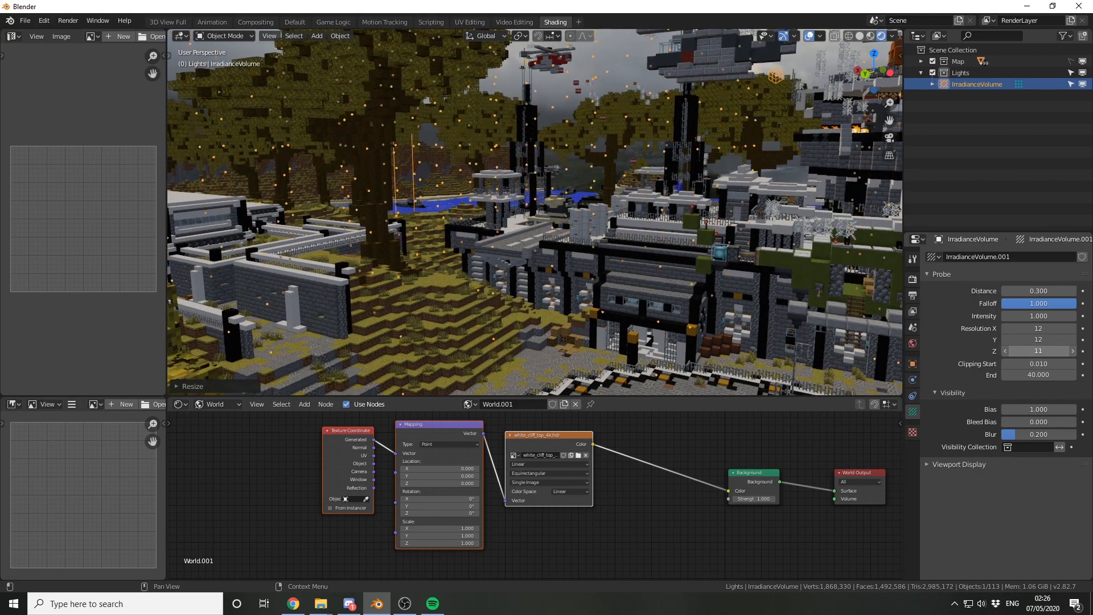
middle_drag(536, 208, 692, 272)
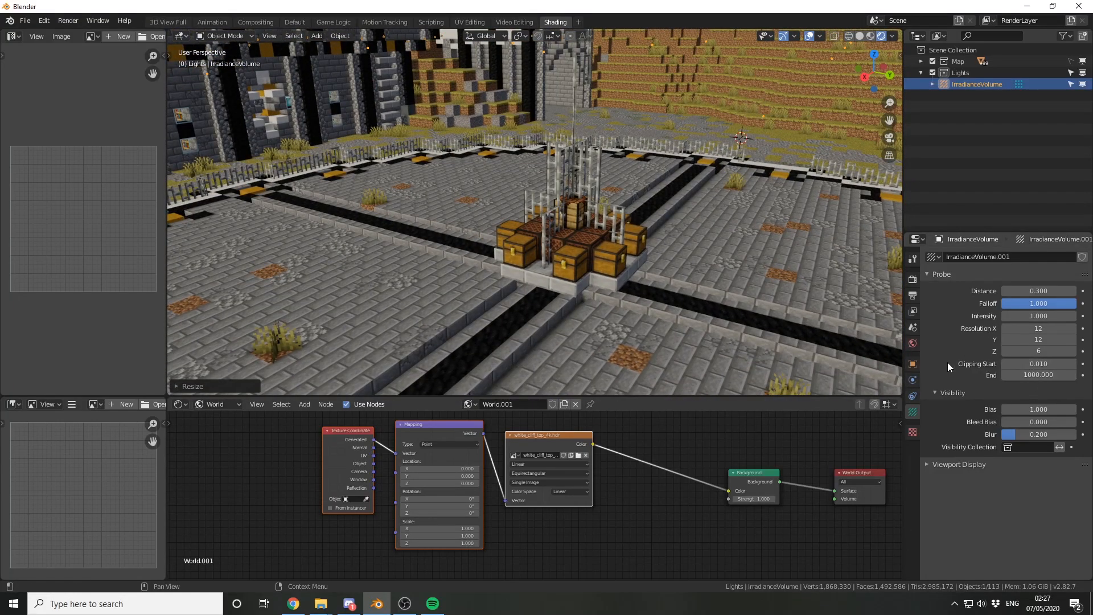
Step: Add a sun light to the scene and move it above the circular plaza
middle_drag(638, 265, 589, 240)
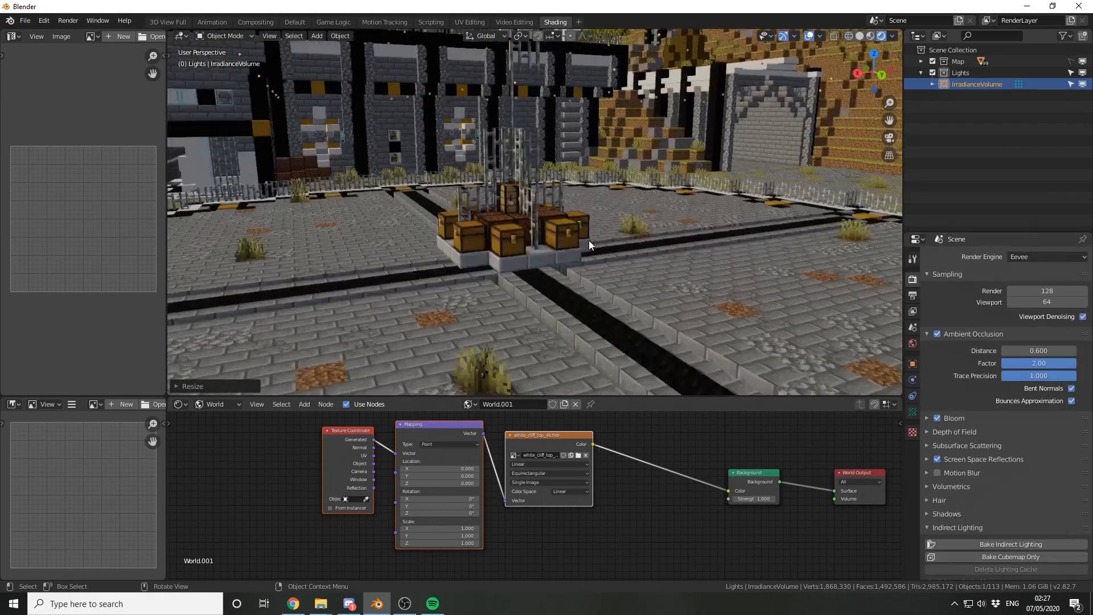
scroll(589, 240, up, 4)
key(shift+a)
key(shift+a)
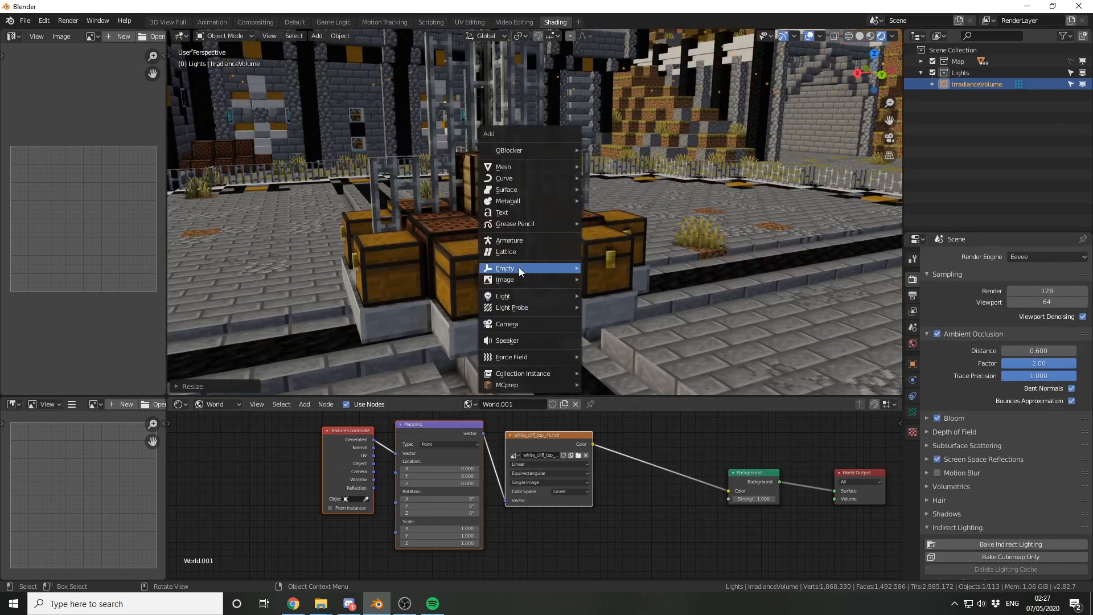
mouse_move(535, 295)
click(614, 307)
middle_drag(605, 228, 612, 274)
scroll(545, 205, down, 7)
key(g)
scroll(517, 162, down, 4)
Step: Rotate the sun light freely so its light falls at an angle across the plaza and buildings
middle_drag(517, 162, 703, 301)
scroll(704, 301, up, 2)
middle_drag(526, 332, 628, 223)
key(r)
key(r)
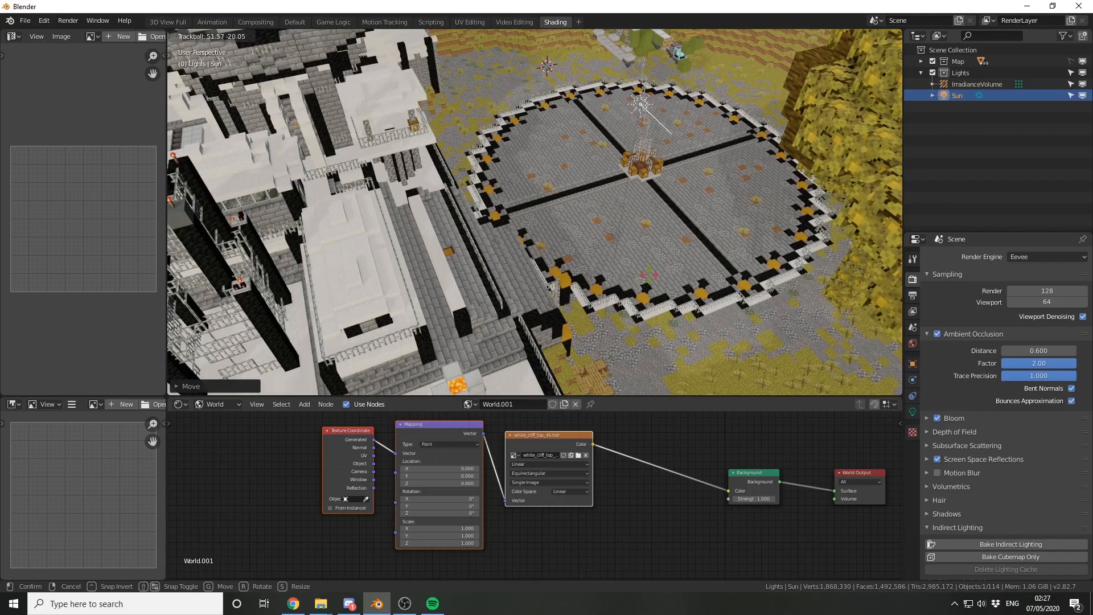
middle_drag(648, 273, 551, 255)
key(r)
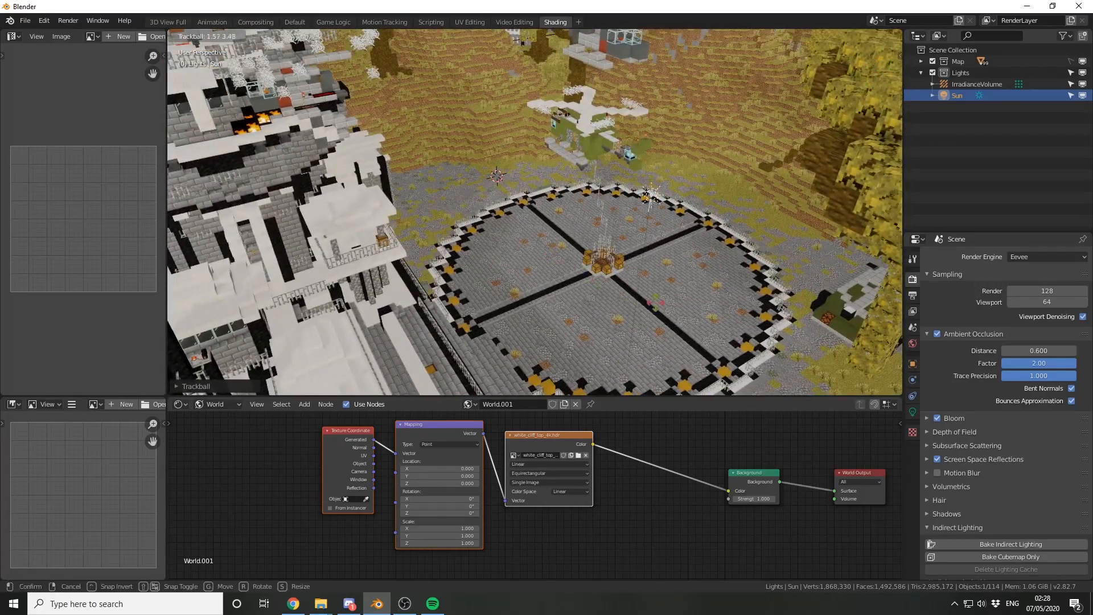
Step: Give the sun a pale warm yellow colour, enable contact shadows and set its strength to 4
click(913, 415)
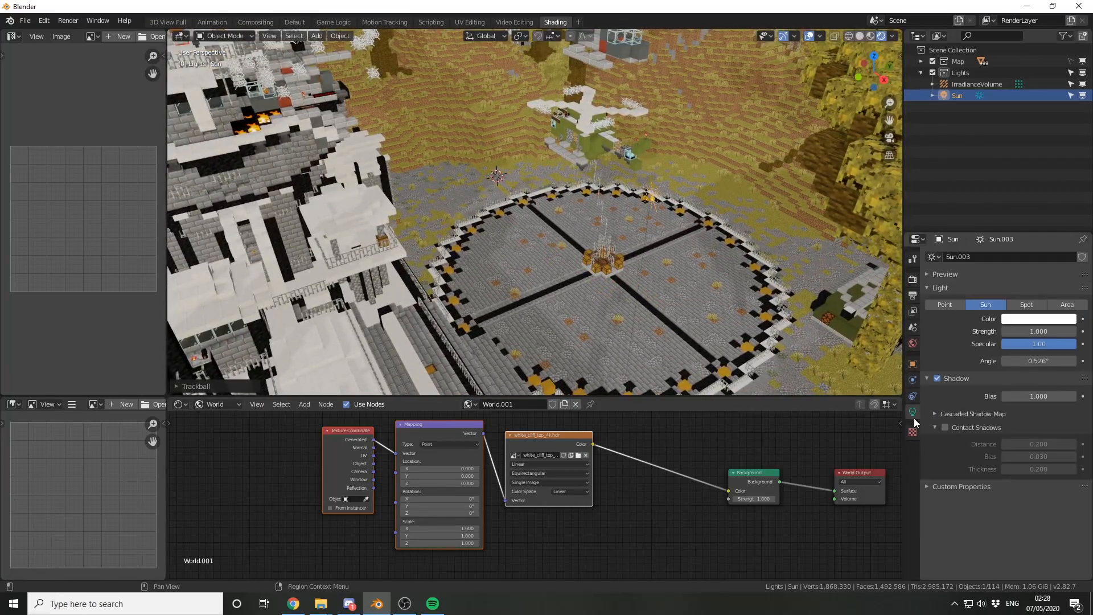
click(1033, 320)
drag(1012, 220, 1007, 222)
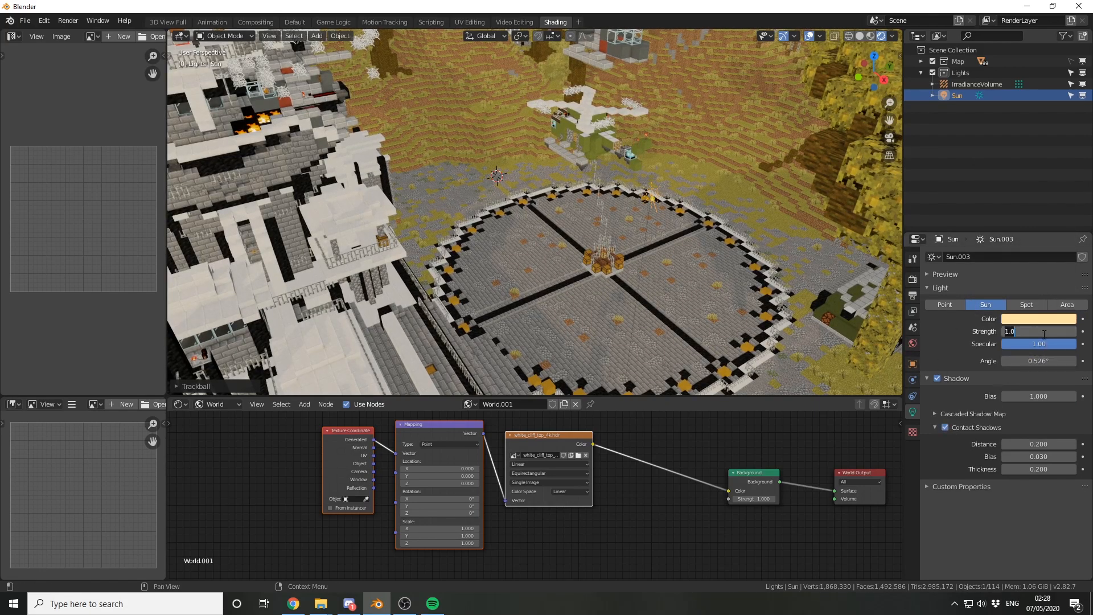
text(4)
key(Return)
Step: Add a cube mesh and shift it along the global Y axis near the plaza
middle_drag(712, 245, 480, 442)
scroll(480, 441, up, 1)
middle_drag(530, 273, 490, 249)
scroll(490, 249, up, 3)
key(shift+a)
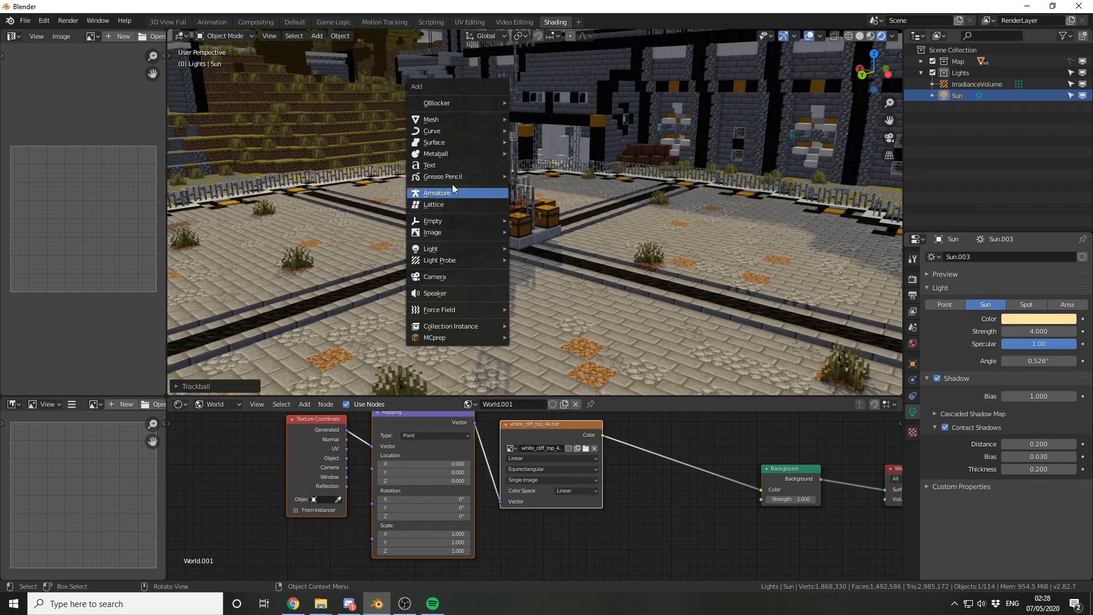
mouse_move(459, 116)
click(569, 130)
scroll(576, 227, down, 12)
middle_drag(538, 174, 547, 285)
key(g)
key(y)
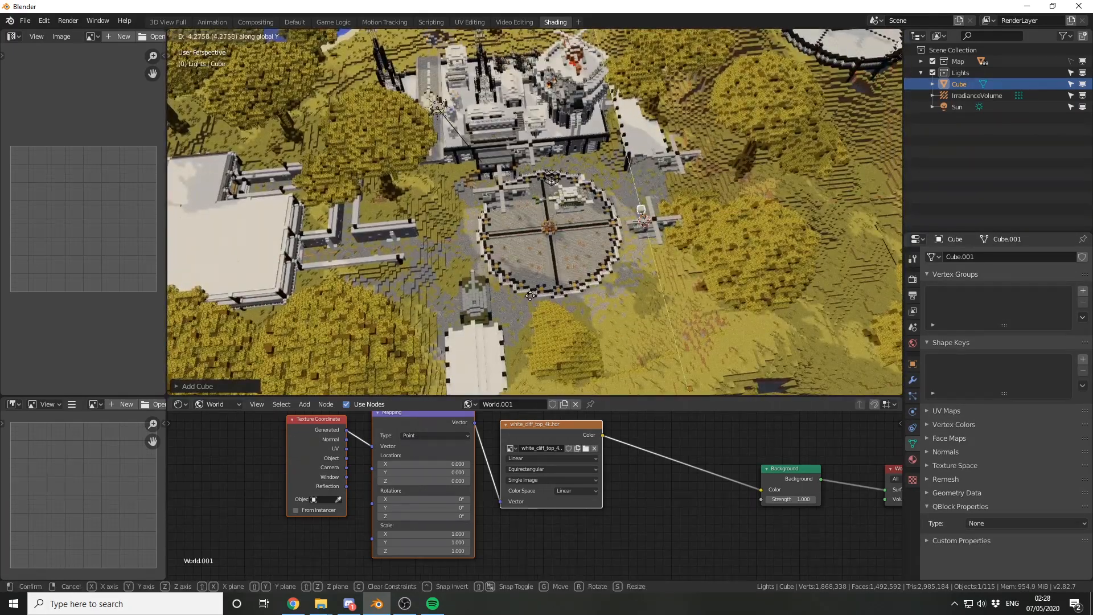
click(519, 290)
Step: Scale the cube up uniformly until it covers the plaza and the surrounding buildings
key(s)
click(446, 278)
scroll(445, 278, down, 5)
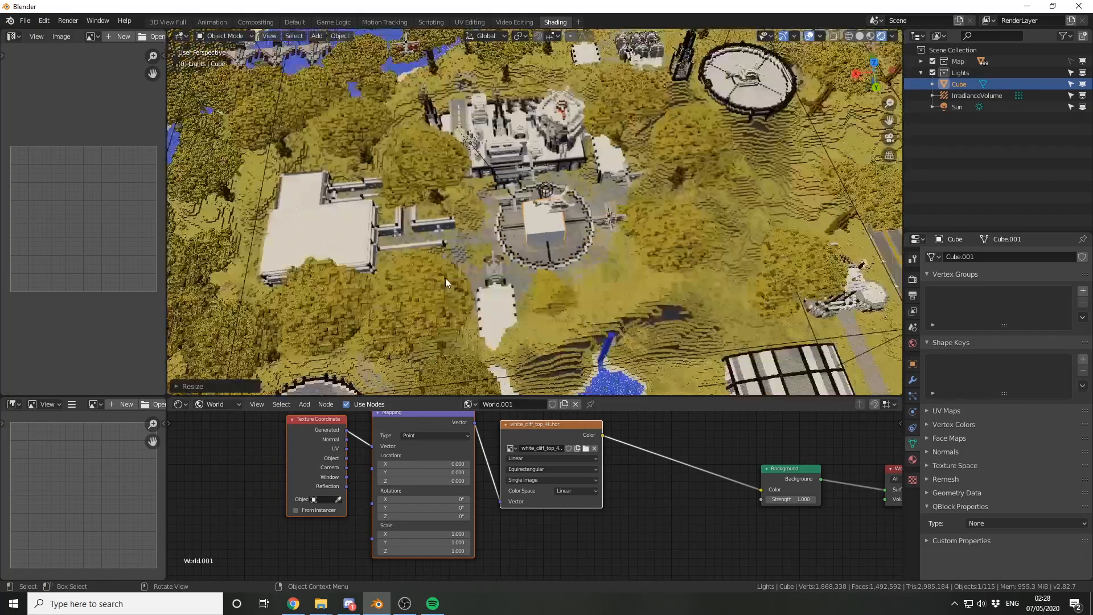
key(s)
click(507, 288)
Step: Stretch the cube along the global X axis to nearly fill the irradiance volume's extent
middle_drag(506, 288, 606, 258)
key(s)
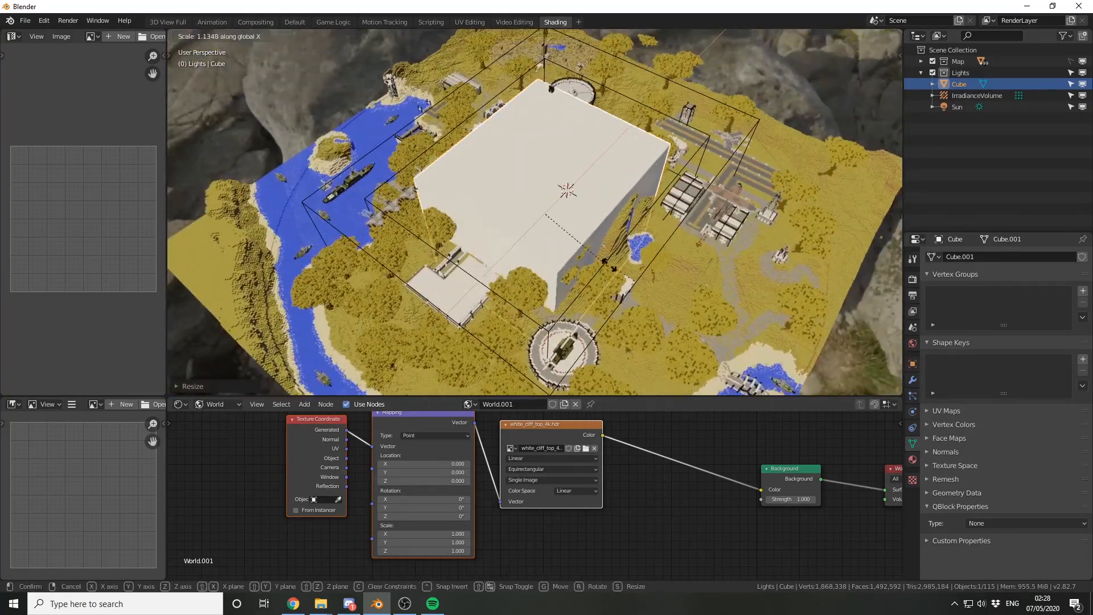
key(x)
click(714, 289)
scroll(592, 269, up, 6)
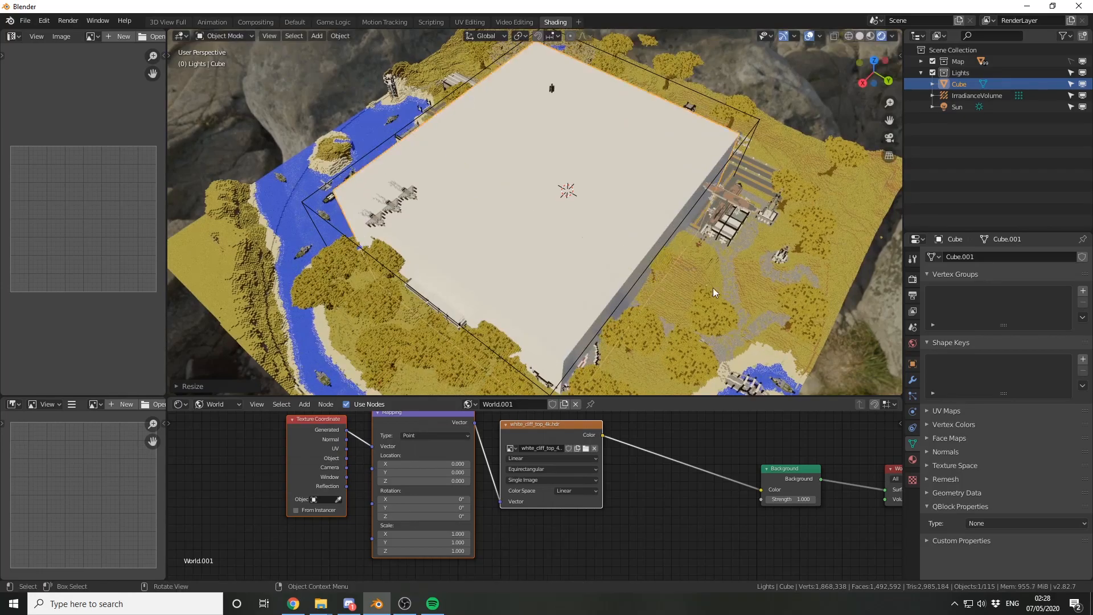
scroll(592, 269, down, 6)
Step: Switch the shader editor to object shading, create a new material for the cube and delete its Principled BSDF node
click(210, 403)
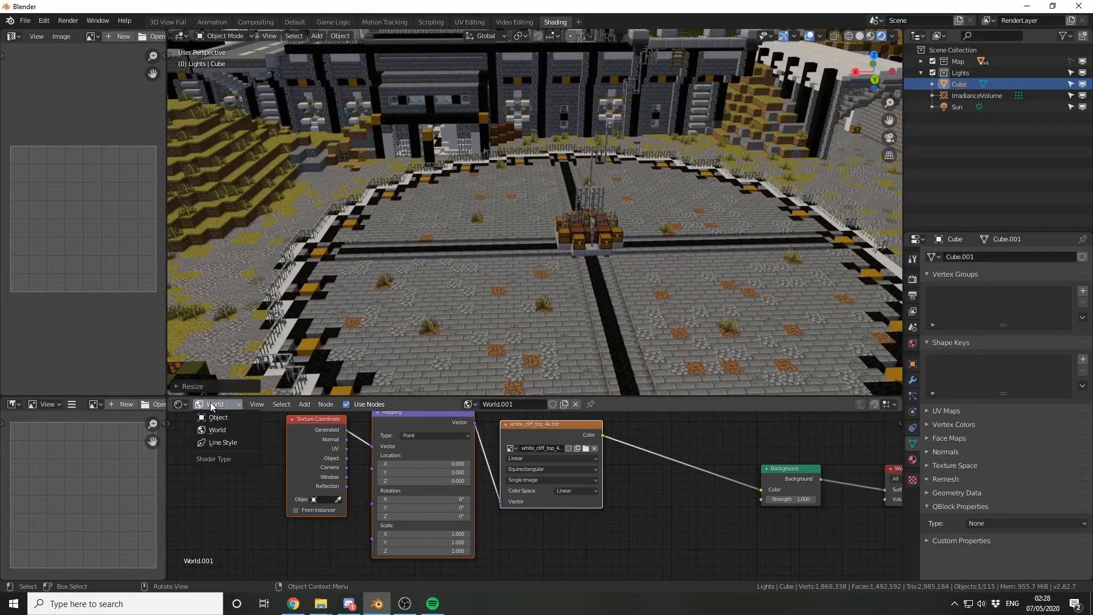
click(219, 420)
middle_drag(398, 319, 434, 335)
click(542, 407)
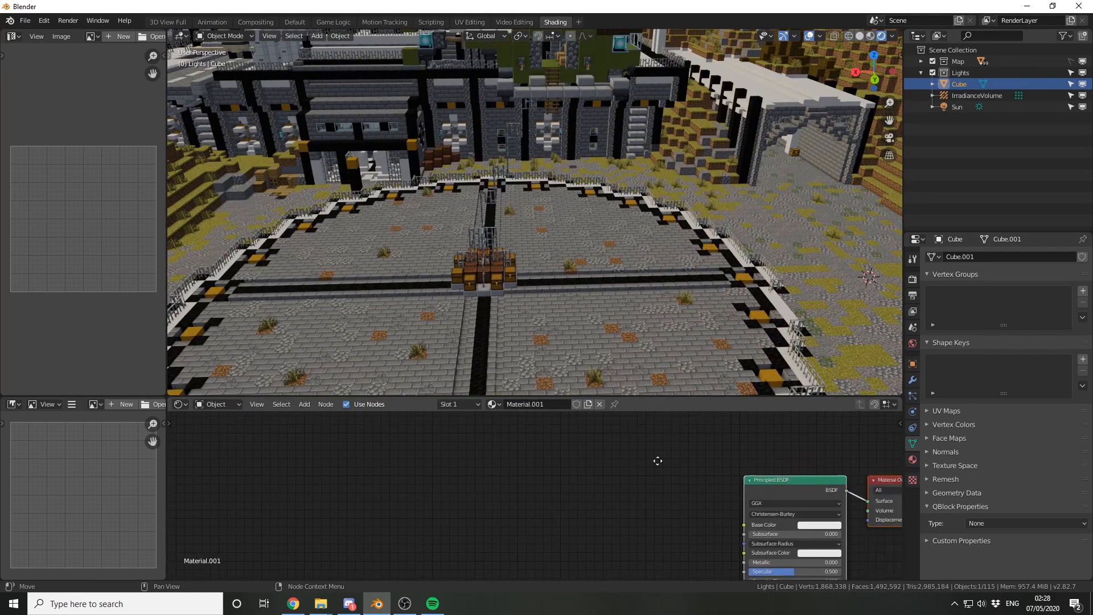
key(Home)
click(567, 464)
key(x)
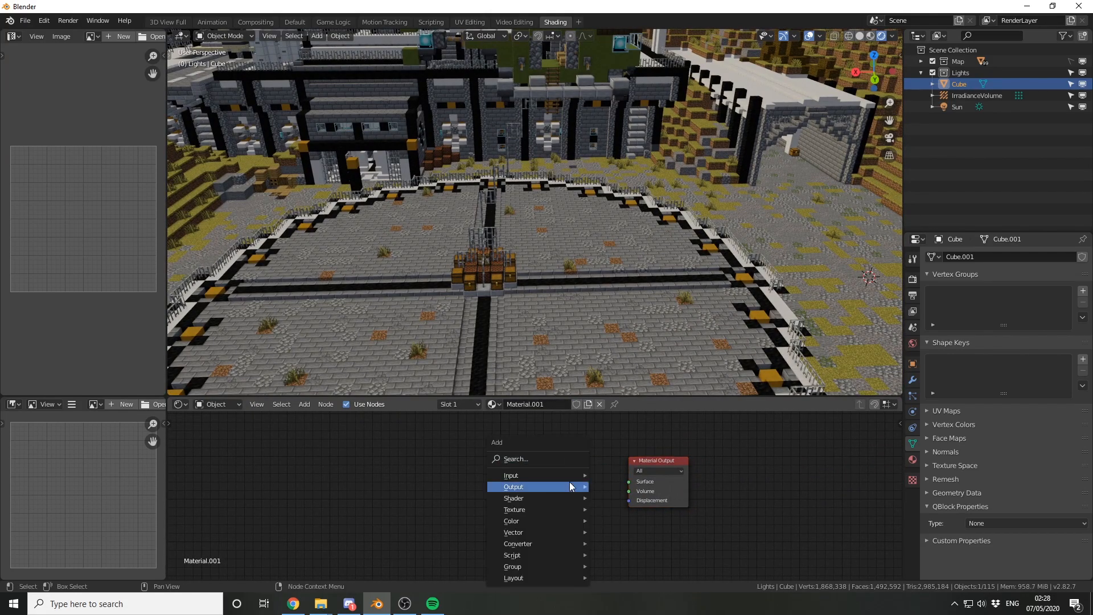
Step: Add a Principled Volume node and connect it to the Material Output's Volume input
click(540, 460)
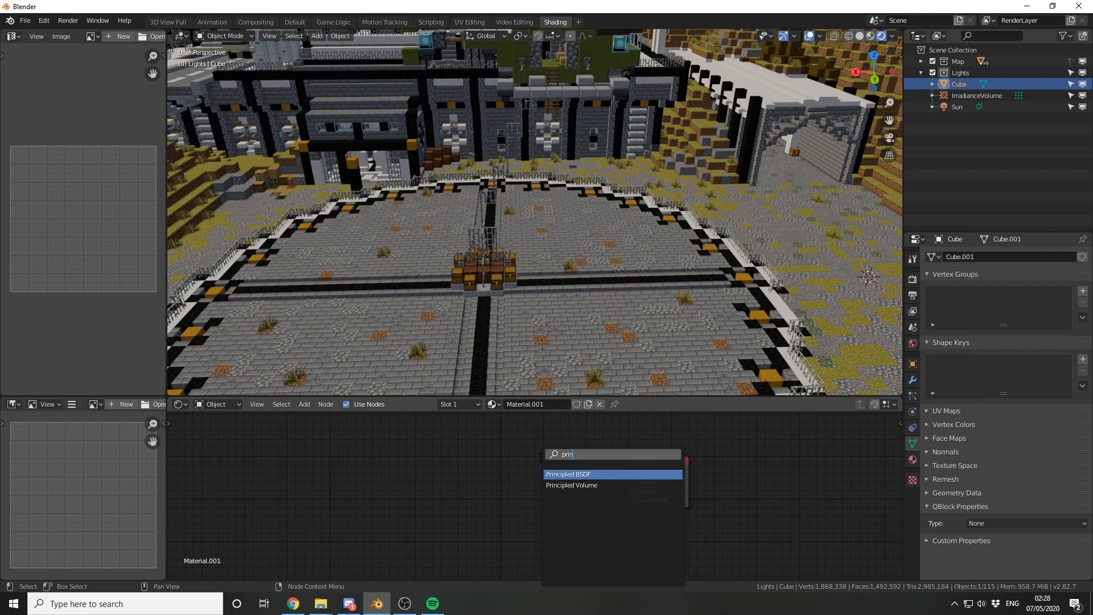
text(prin)
key(Down)
key(Return)
click(458, 471)
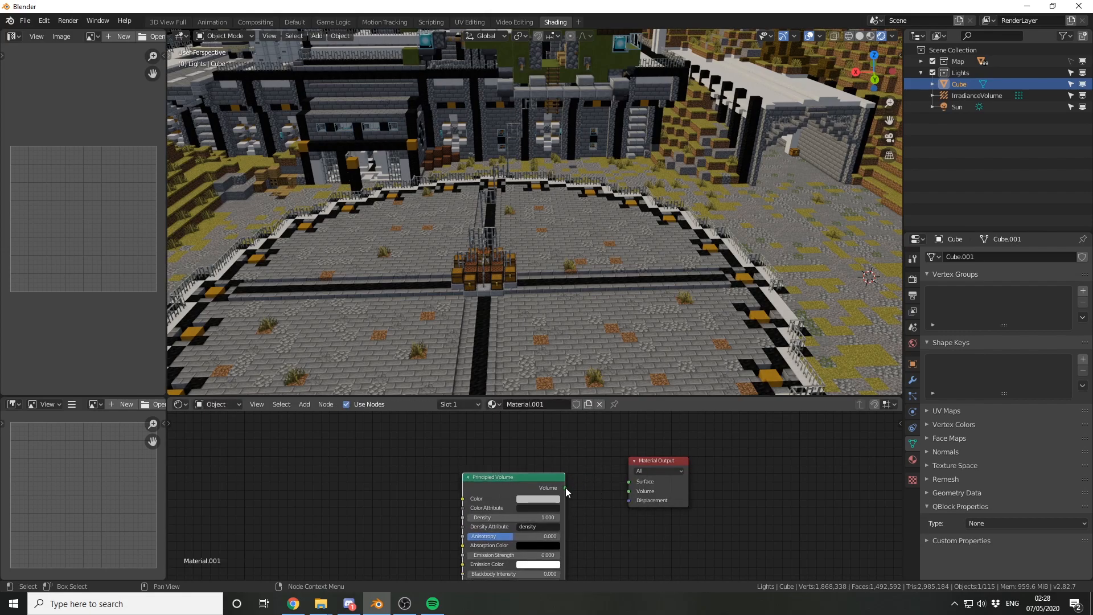
drag(624, 497, 629, 491)
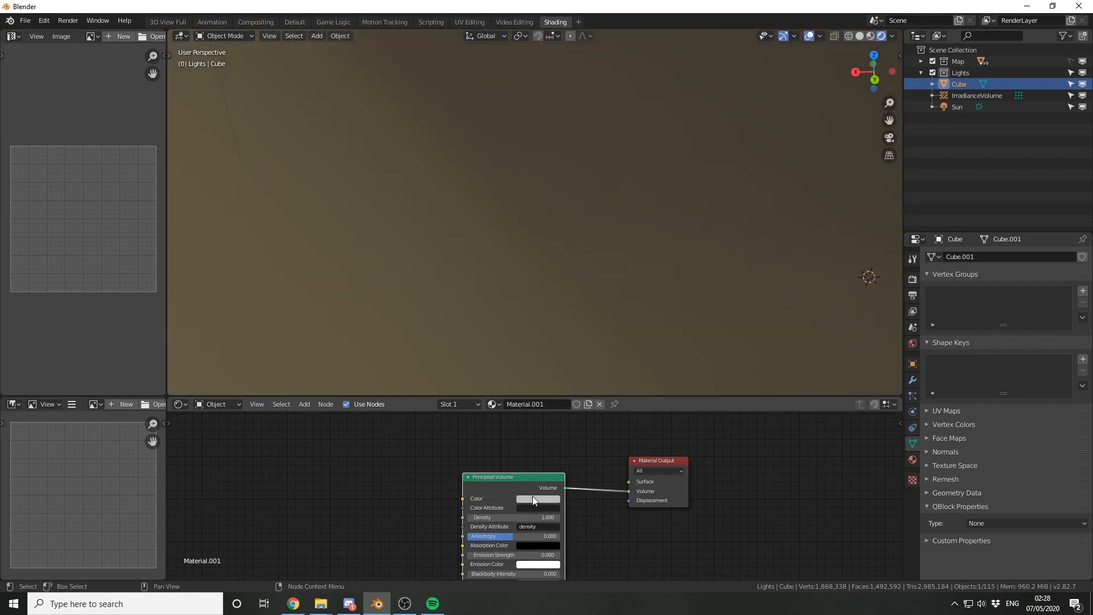
Step: Set the Principled Volume's colour to a light peach at full value and its density to 0.010
click(534, 499)
drag(590, 392, 589, 377)
click(547, 416)
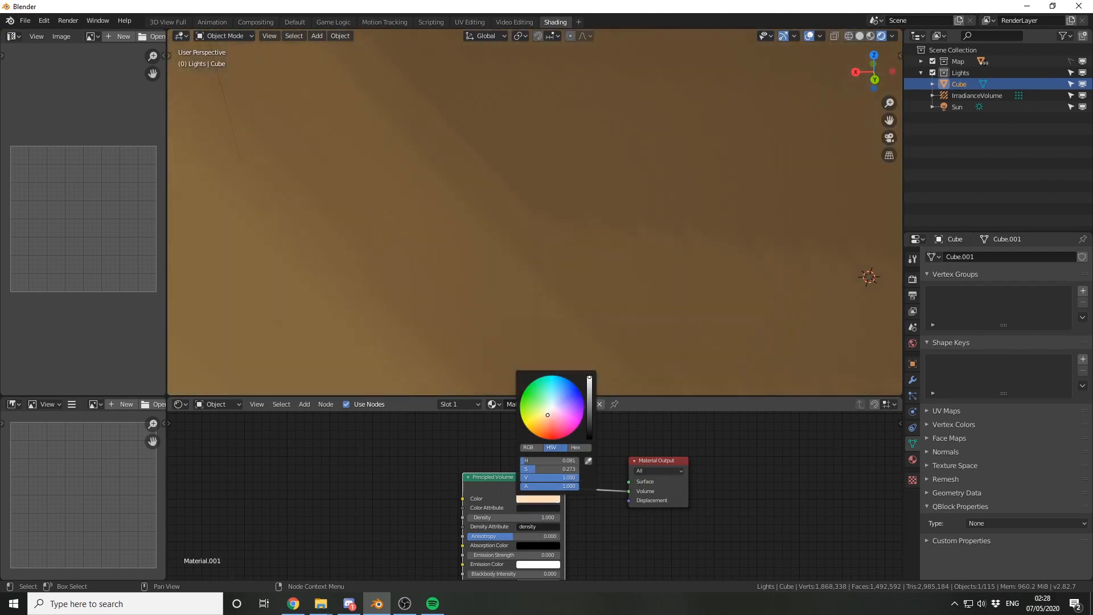
drag(548, 415, 551, 414)
shift+drag(514, 517, 480, 517)
Step: Inspect the volumetric fog around the plaza's central chests and the surrounding buildings from several angles
middle_drag(592, 271, 658, 286)
scroll(491, 246, up, 4)
scroll(484, 220, down, 2)
scroll(536, 275, up, 3)
scroll(529, 291, down, 3)
middle_drag(566, 294, 462, 286)
scroll(560, 296, up, 3)
middle_drag(560, 296, 554, 237)
scroll(506, 277, up, 3)
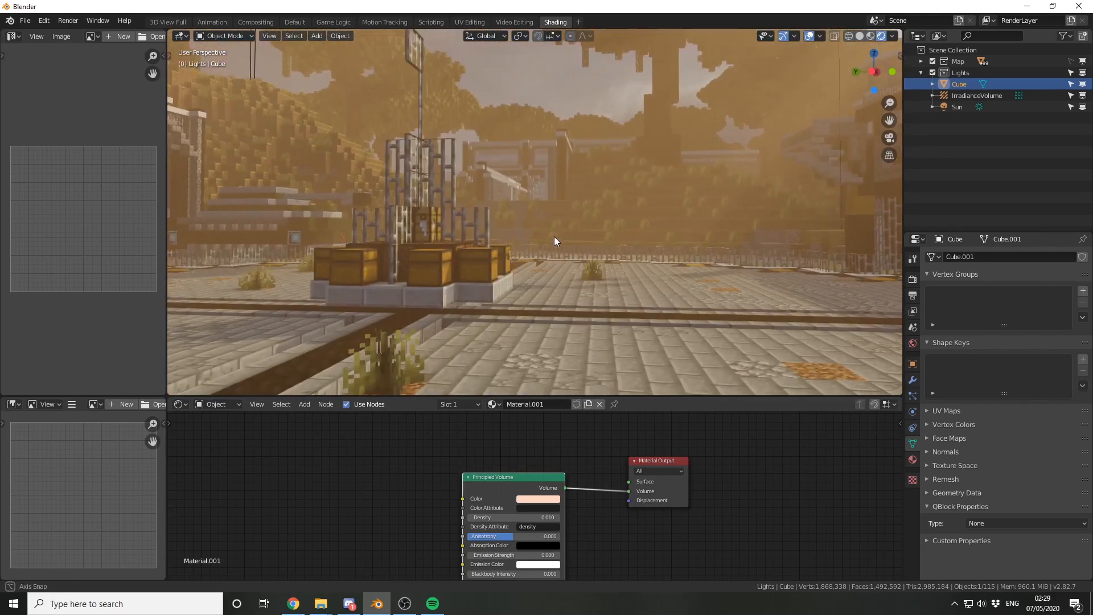
Step: Fine-tune the peach tint of the Principled Volume's colour
click(533, 501)
drag(551, 409, 549, 419)
middle_drag(592, 342, 553, 293)
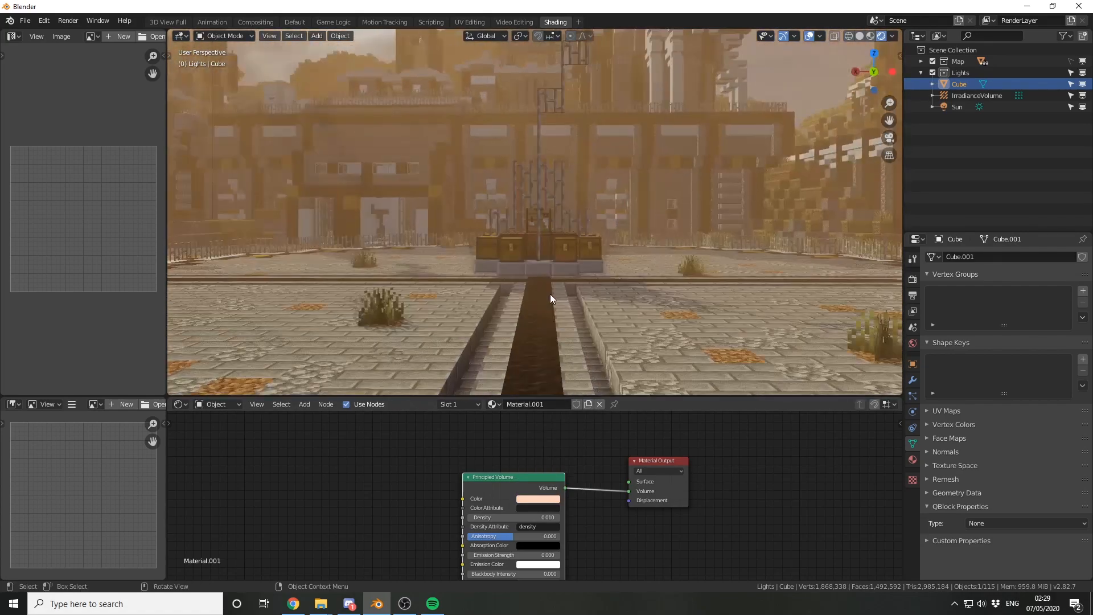
Step: Bake the scene's indirect lighting and view the plaza with the baked result
click(914, 280)
scroll(950, 336, down, 5)
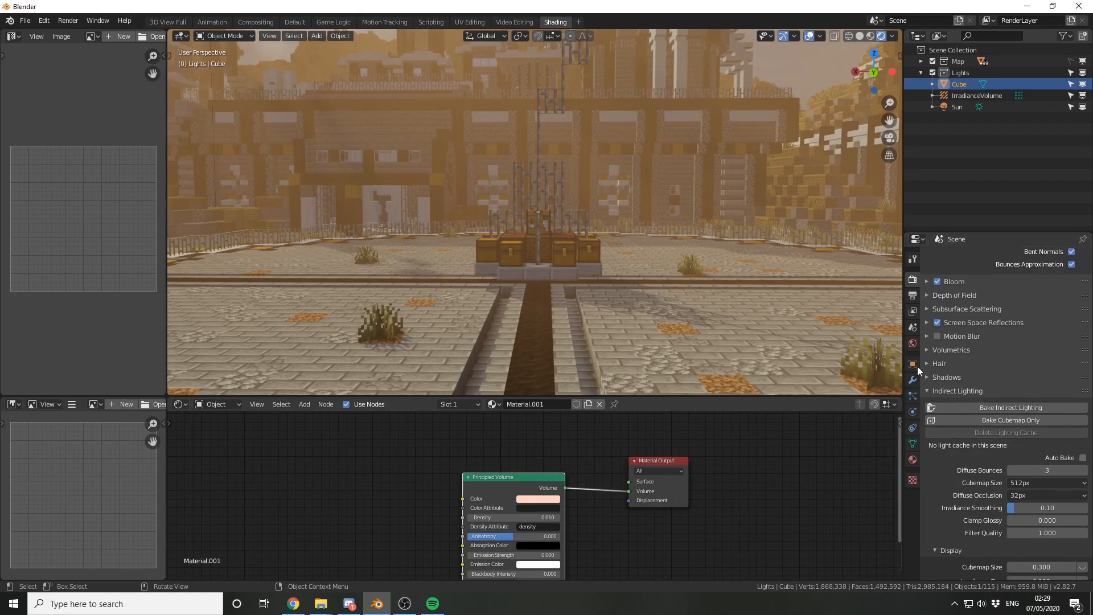
click(989, 411)
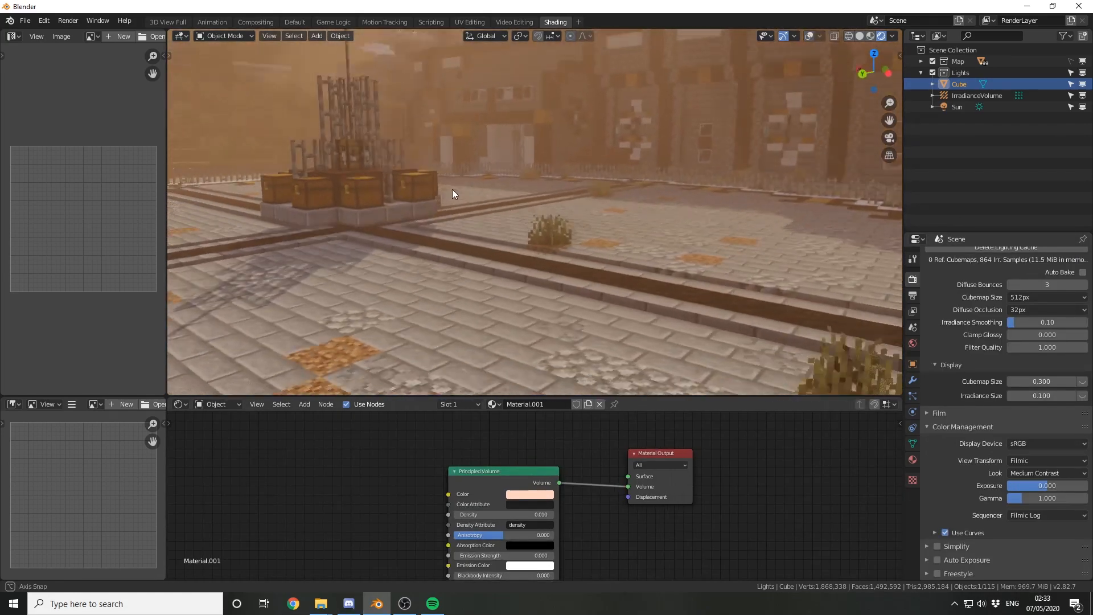
middle_drag(452, 189, 505, 222)
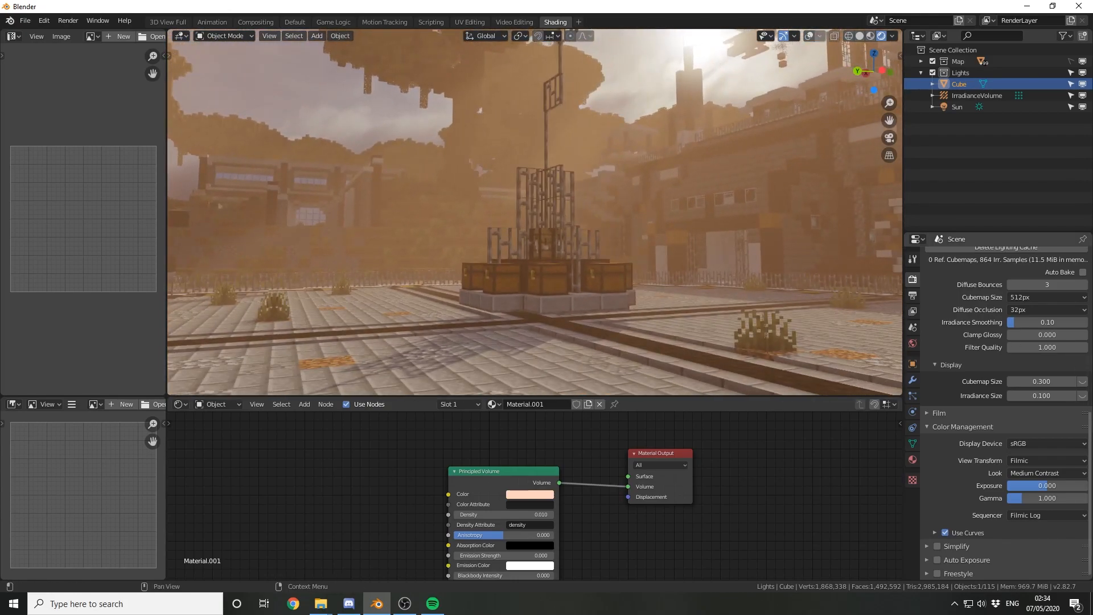